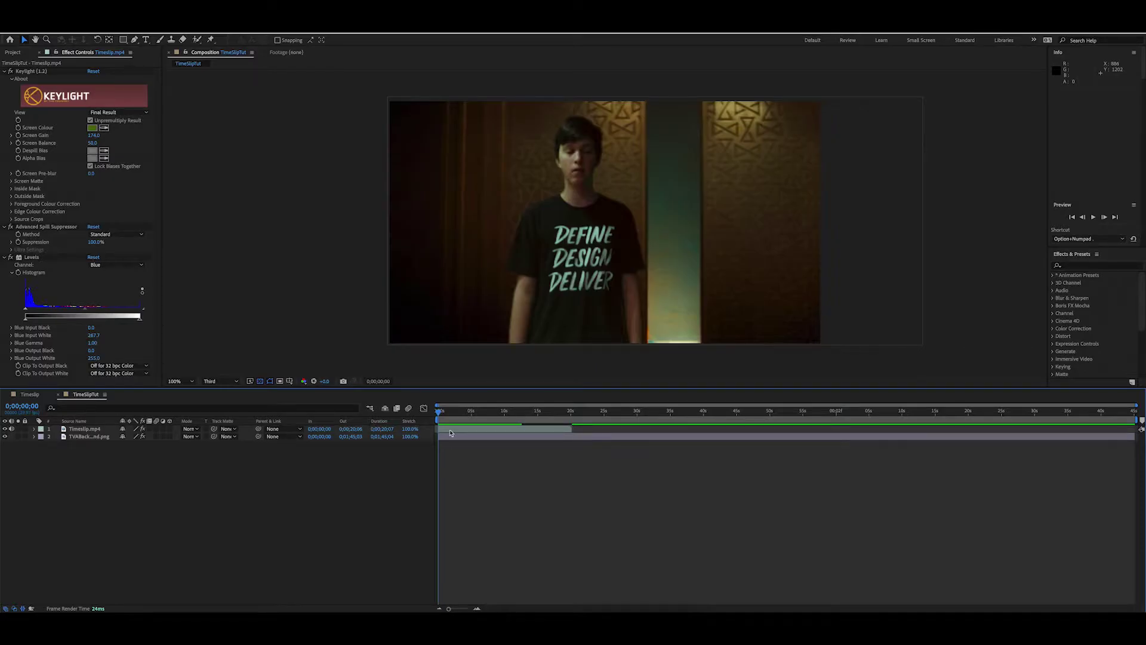
Play back the keyed Timeslip.mp4 footage from the start of the composition to review the performer's movement.
{"action": "left_click_drag", "start_coordinate": [440, 415], "coordinate": [440, 413]}
{"action": "left_click", "coordinate": [578, 507]}
{"action": "key", "text": "space"}
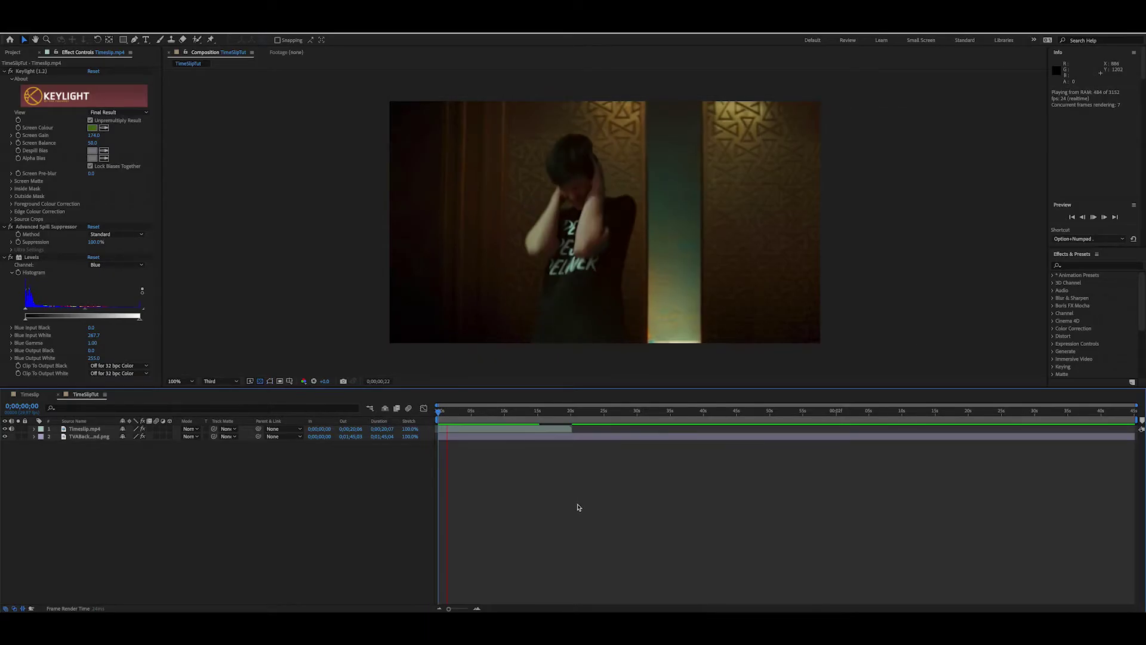
{"action": "key", "text": "space"}
{"action": "left_click", "coordinate": [448, 435]}
{"action": "mouse_move", "coordinate": [440, 415]}
{"action": "left_mouse_down"}
{"action": "mouse_move", "coordinate": [454, 414]}
{"action": "mouse_move", "coordinate": [439, 413]}
{"action": "left_mouse_up"}
{"action": "left_click", "coordinate": [578, 508]}
{"action": "key", "text": "space"}
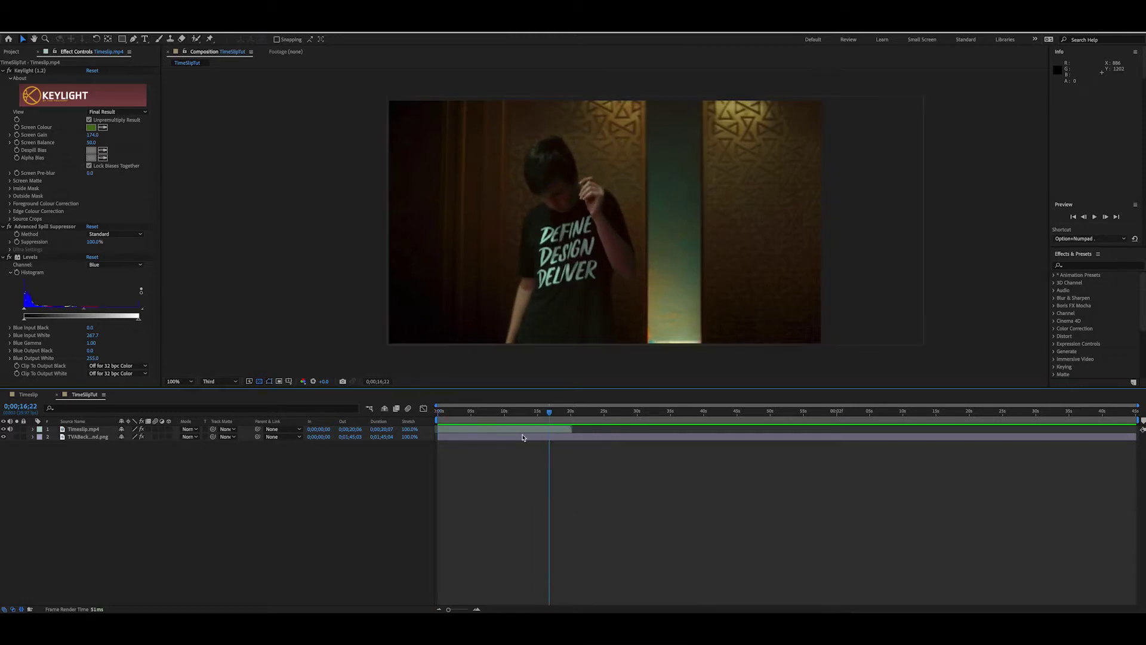
{"action": "left_click", "coordinate": [435, 441]}
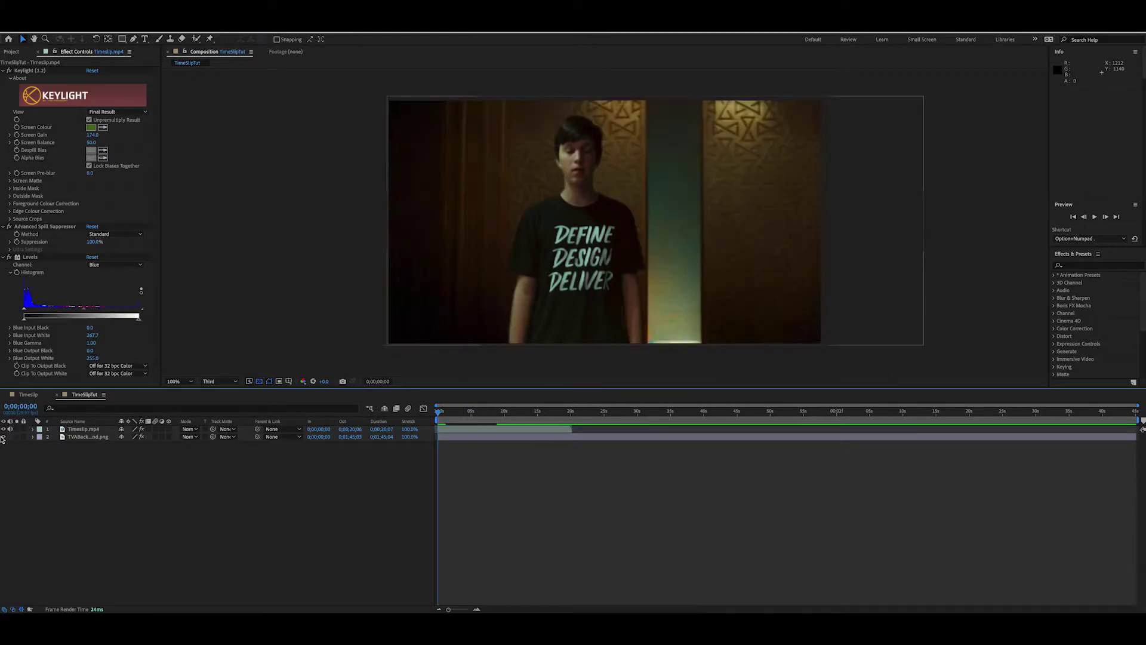
{"action": "left_click_drag", "start_coordinate": [438, 415], "coordinate": [434, 413]}
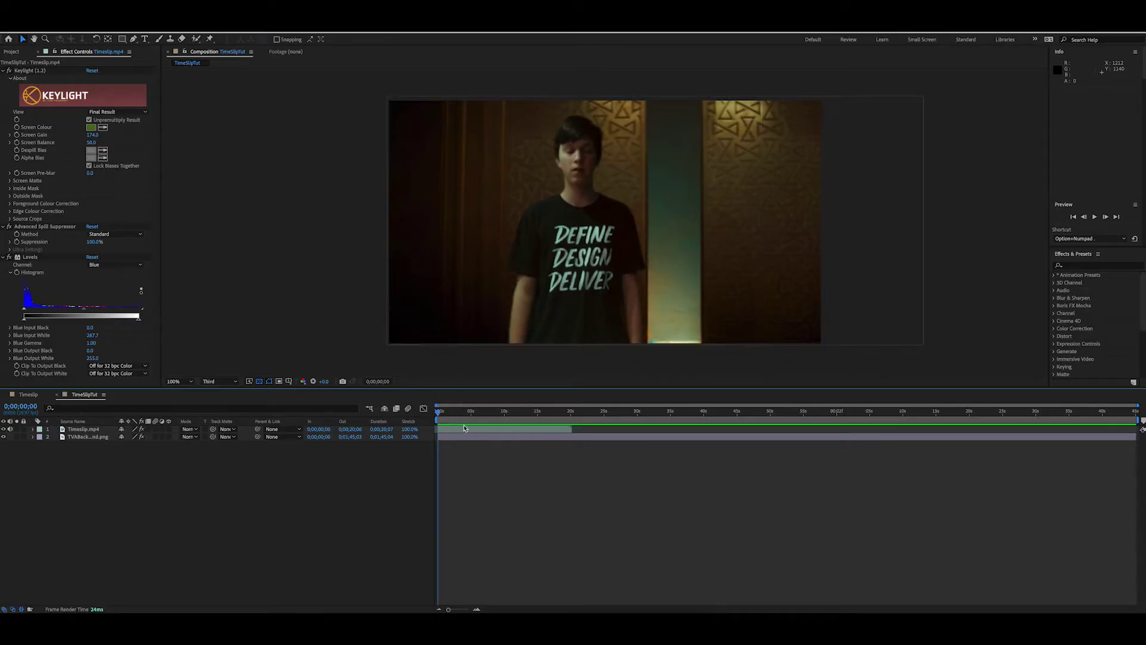
{"action": "key", "text": "space"}
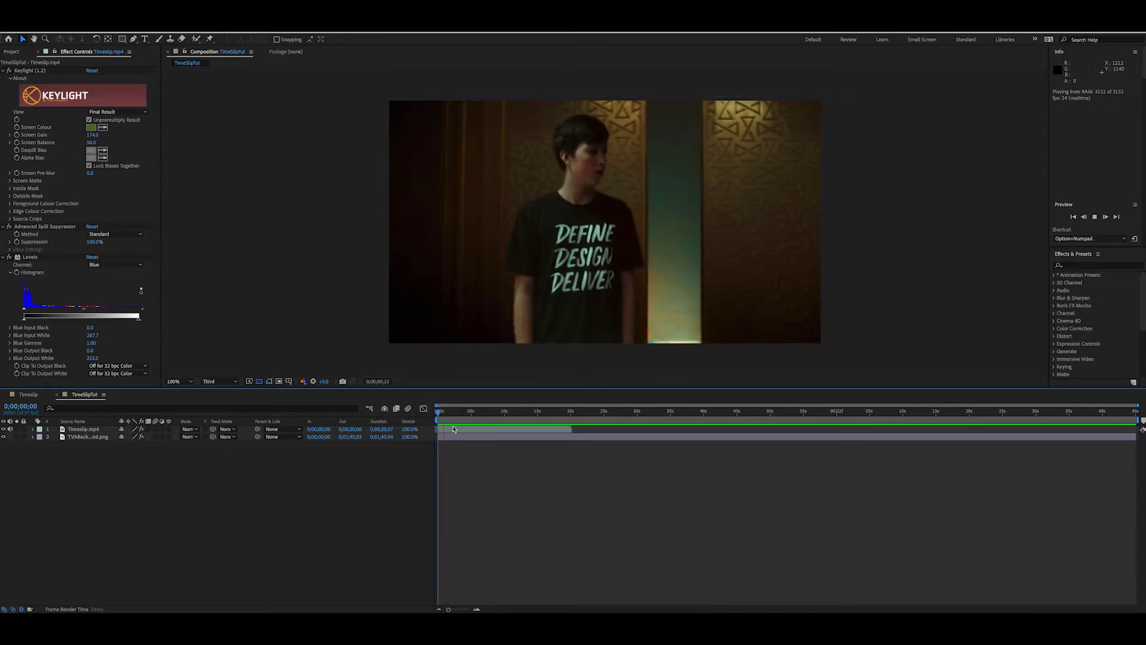
{"action": "key", "text": "space"}
Apply the Liquify effect to the Timeslip.mp4 layer.
{"action": "left_click_drag", "start_coordinate": [450, 416], "coordinate": [450, 416]}
{"action": "left_click", "coordinate": [463, 430]}
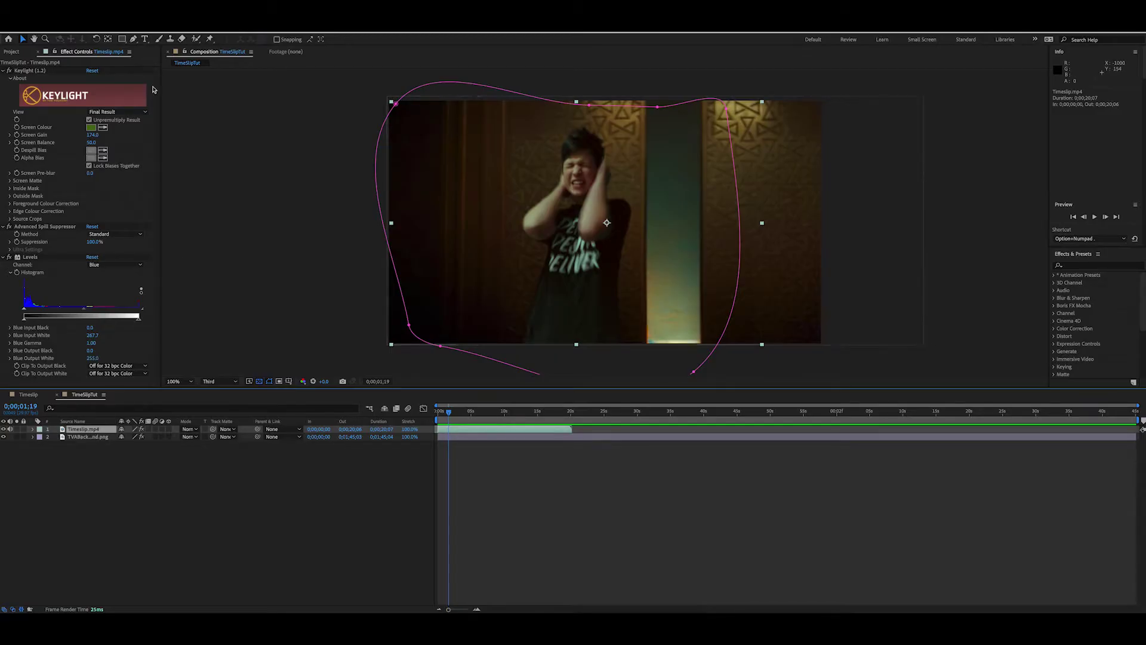
{"action": "right_click", "coordinate": [132, 107]}
{"action": "mouse_move", "coordinate": [199, 178]}
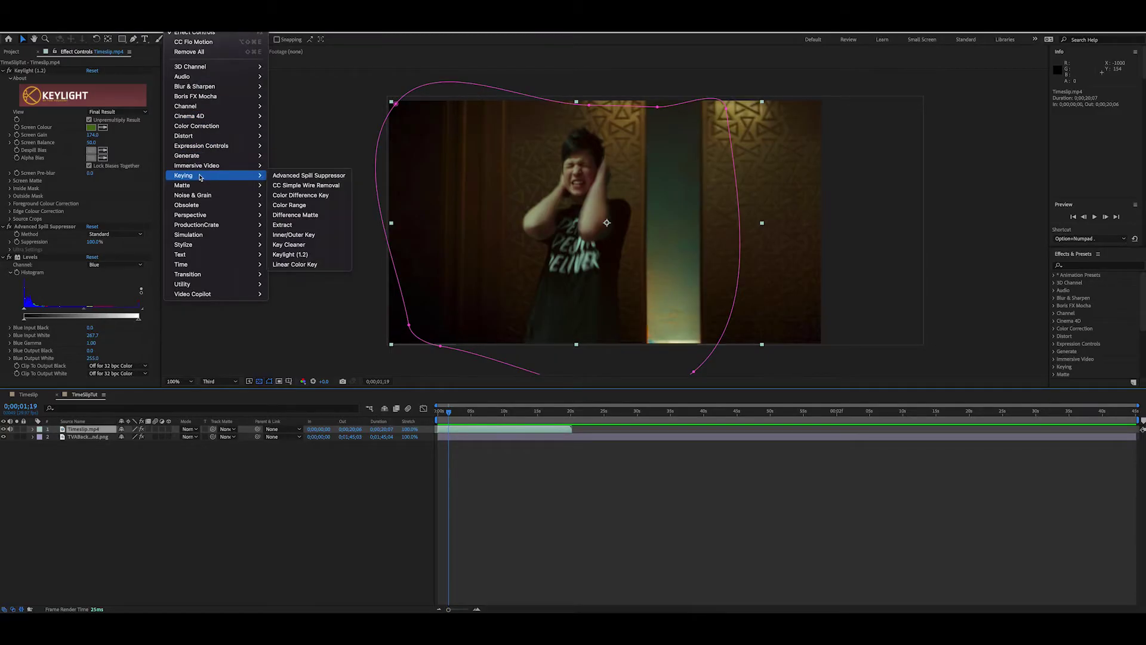
{"action": "mouse_move", "coordinate": [206, 137]}
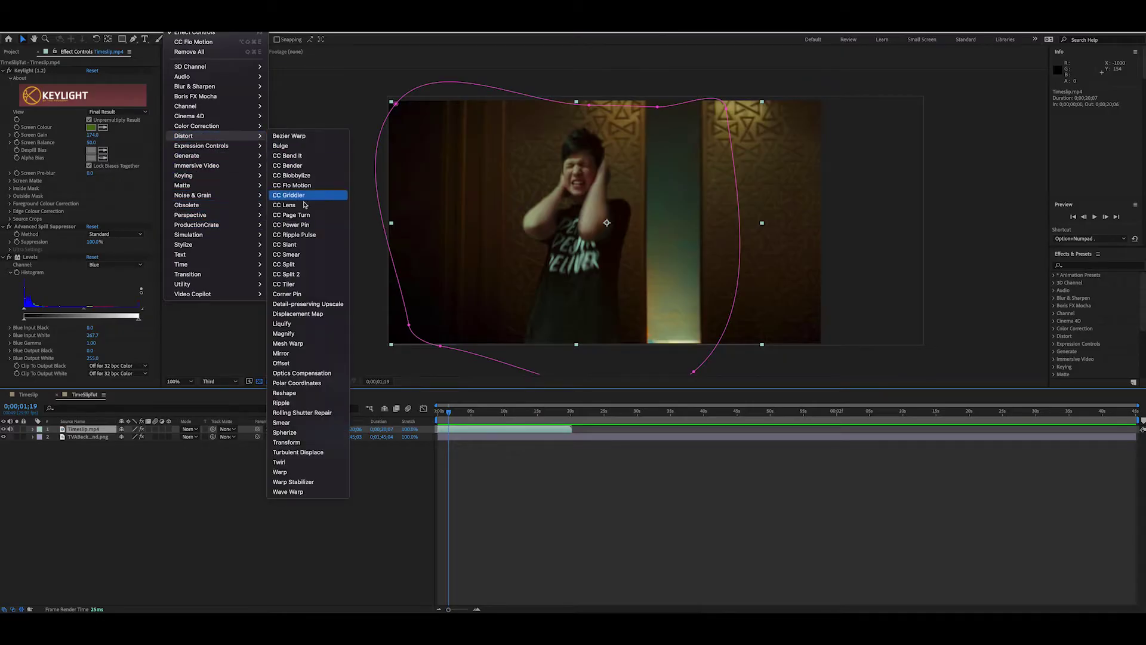
{"action": "left_click", "coordinate": [307, 324]}
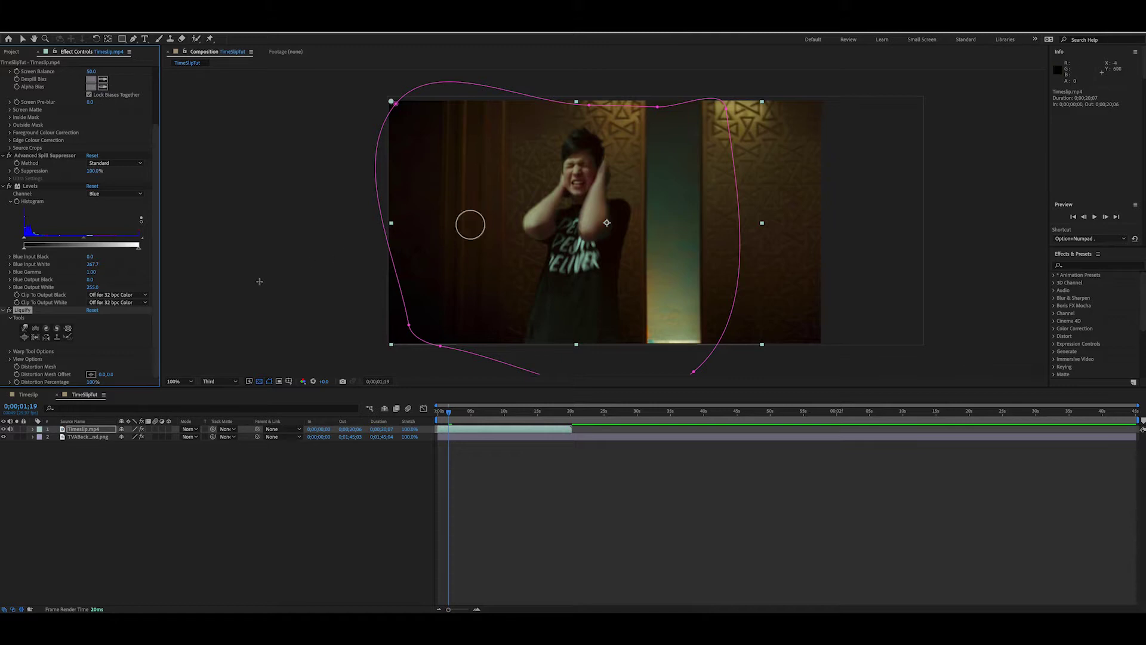
{"action": "key", "text": "comma"}
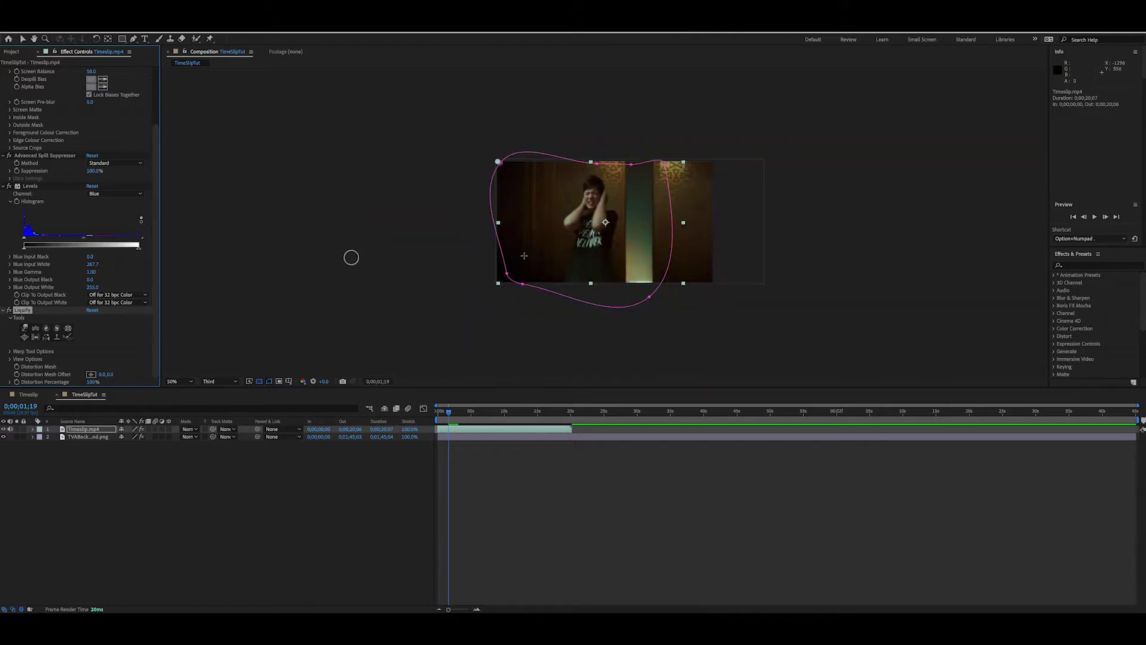
{"action": "key", "text": "period"}
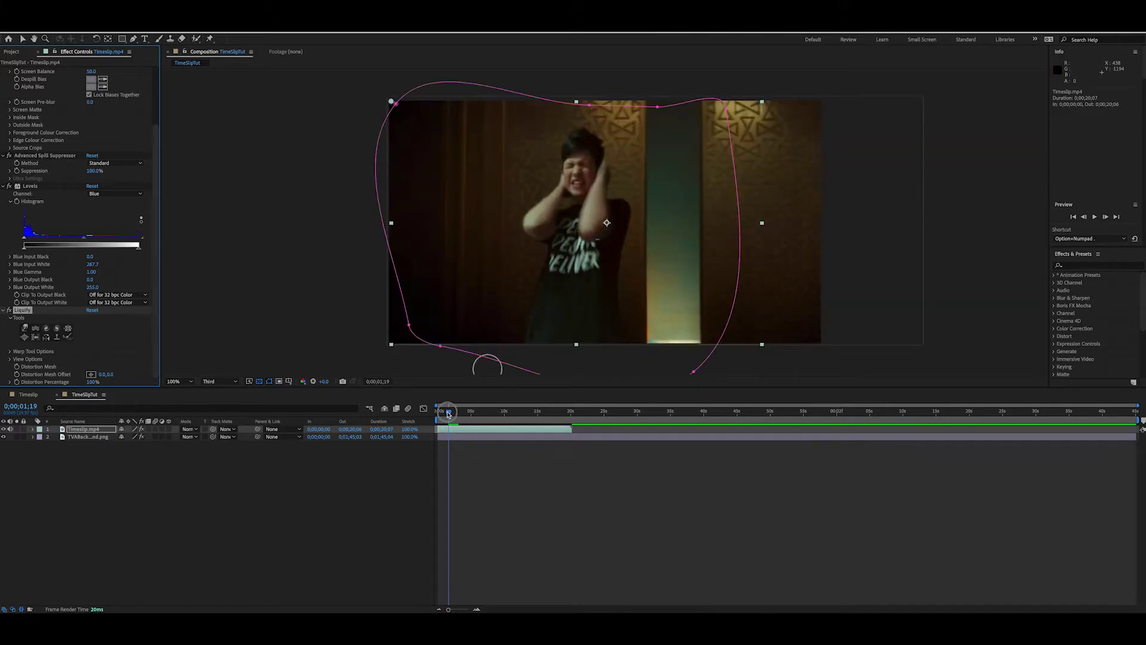
Choose Liquify's Warp tool and set its brush size to 21 and brush pressure to 71.
{"action": "left_click_drag", "start_coordinate": [447, 414], "coordinate": [449, 413]}
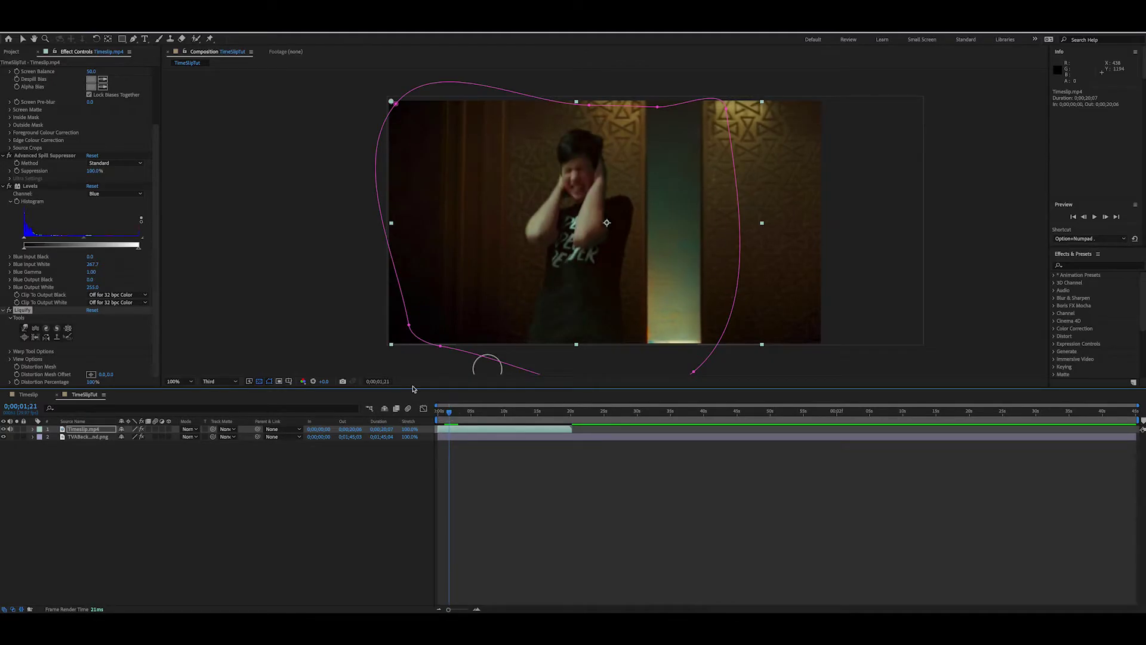
{"action": "left_click", "coordinate": [25, 328]}
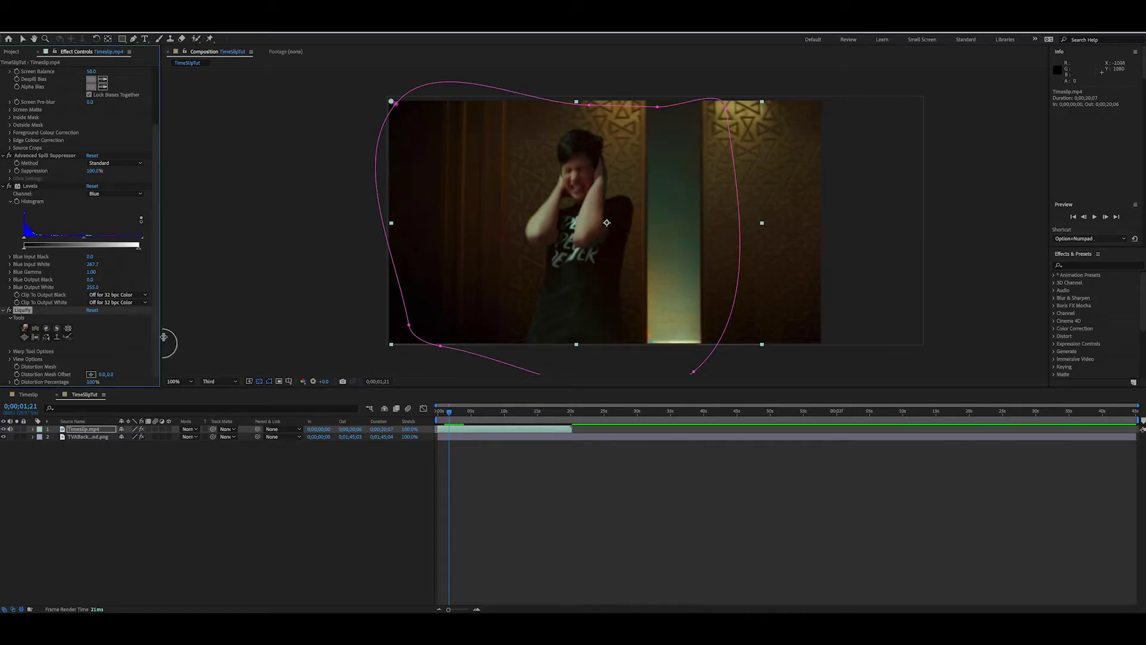
{"action": "left_click", "coordinate": [11, 352]}
{"action": "left_click_drag", "start_coordinate": [89, 354], "coordinate": [180, 352]}
{"action": "left_click_drag", "start_coordinate": [88, 351], "coordinate": [69, 346]}
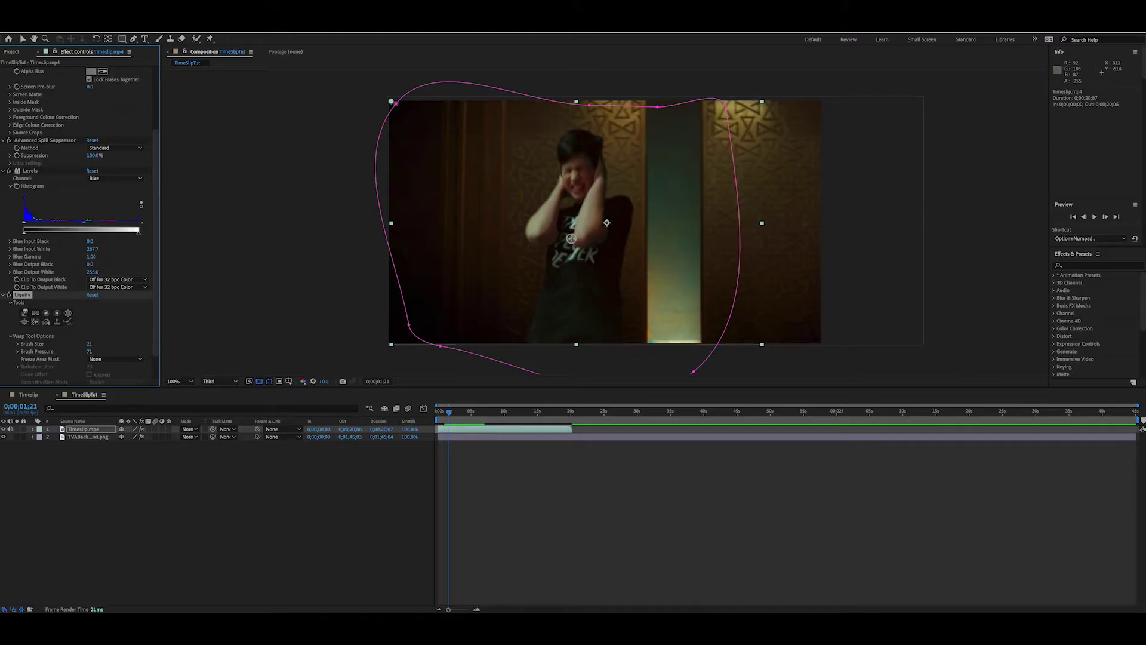
At 0;00;01;23, warp the raised forearm and shirt lettering downwards, raising the brush pressure to 85 between strokes.
{"action": "left_click", "coordinate": [449, 414]}
{"action": "left_click_drag", "start_coordinate": [450, 415], "coordinate": [448, 416]}
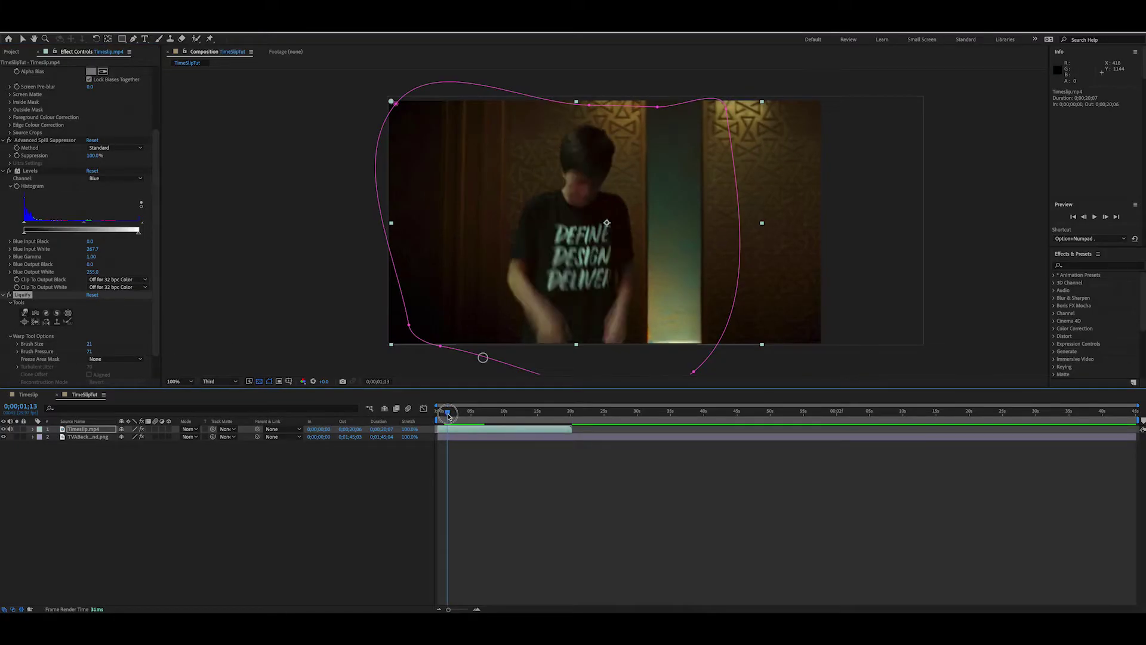
{"action": "left_click_drag", "start_coordinate": [449, 415], "coordinate": [449, 416]}
{"action": "left_click_drag", "start_coordinate": [449, 416], "coordinate": [449, 414]}
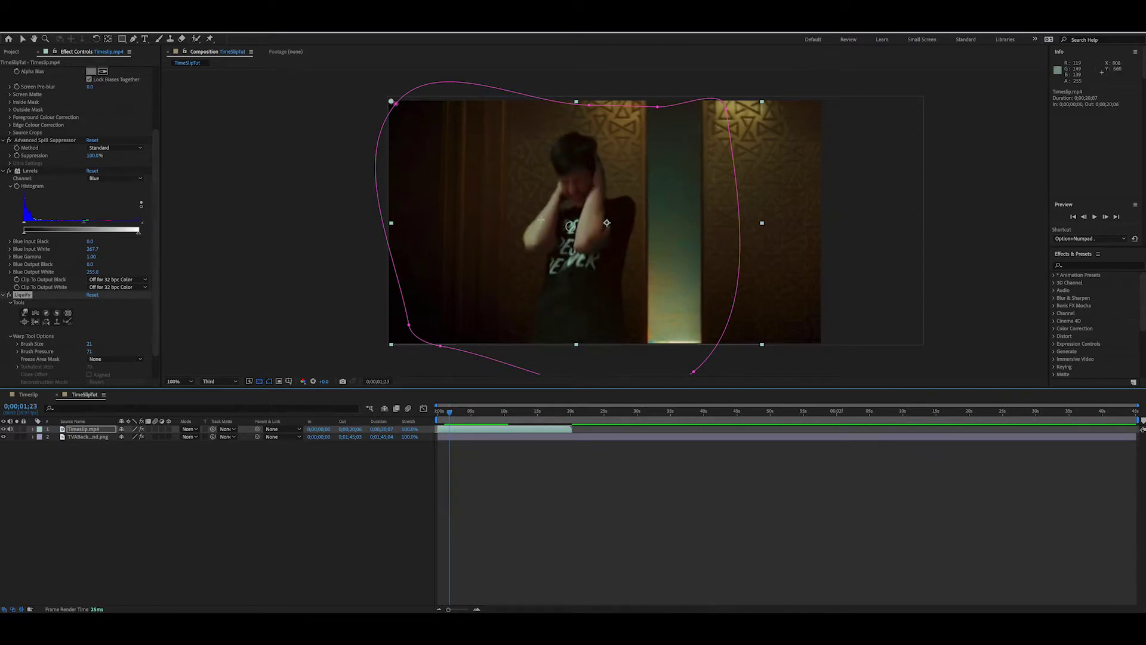
{"action": "mouse_move", "coordinate": [533, 232]}
{"action": "left_mouse_down"}
{"action": "mouse_move", "coordinate": [538, 291]}
{"action": "mouse_move", "coordinate": [537, 248]}
{"action": "left_mouse_up"}
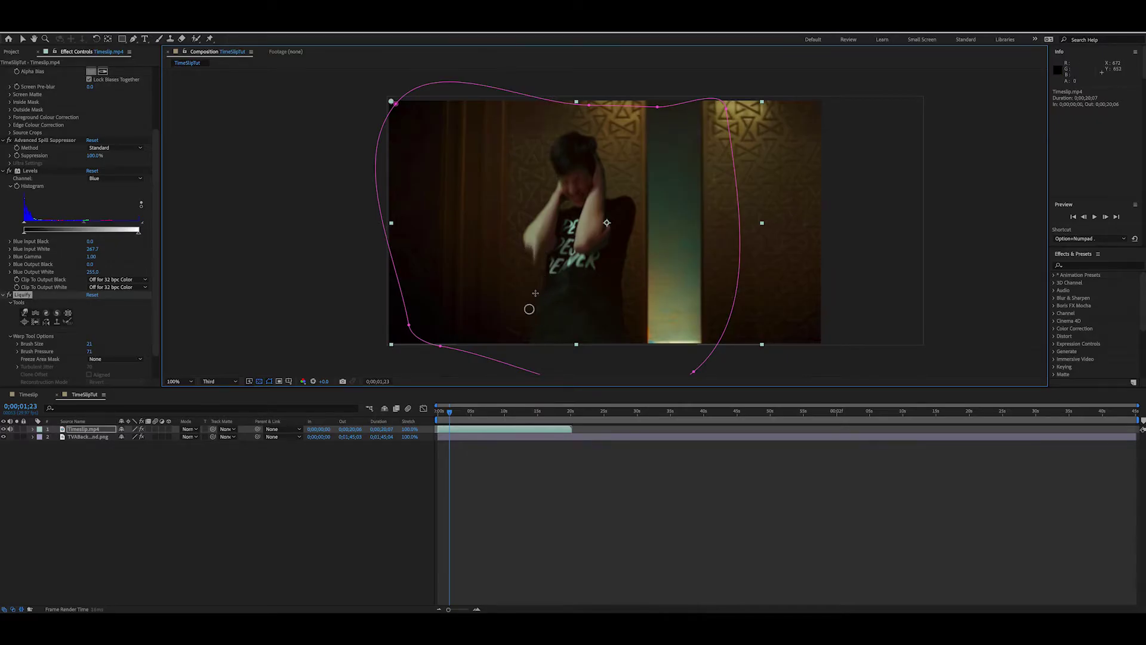
{"action": "left_click_drag", "start_coordinate": [90, 351], "coordinate": [98, 352]}
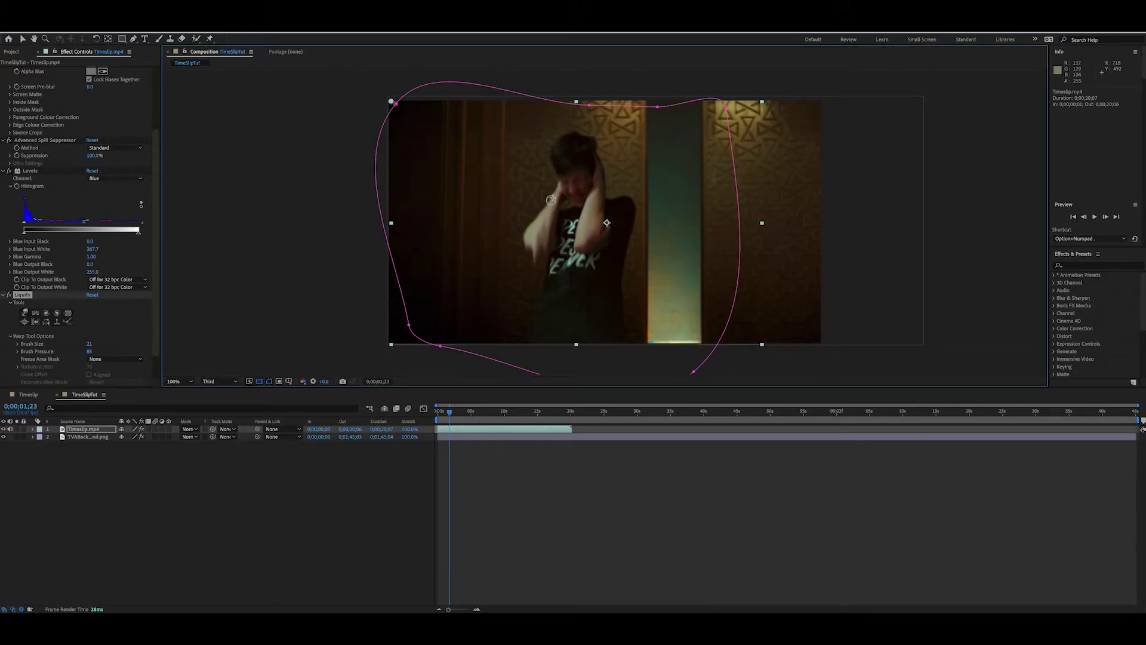
{"action": "mouse_move", "coordinate": [555, 230]}
{"action": "left_mouse_down"}
{"action": "mouse_move", "coordinate": [555, 284]}
{"action": "mouse_move", "coordinate": [555, 269]}
{"action": "left_mouse_up"}
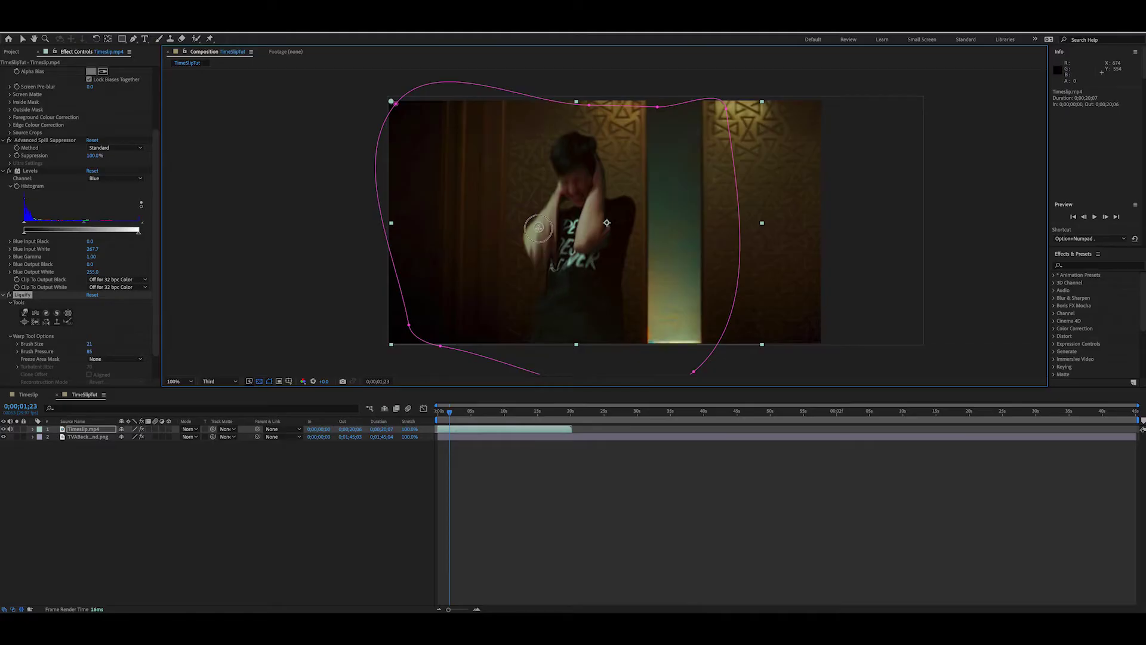
Try two further warp strokes over the arm and shirt, and undo both.
{"action": "left_click_drag", "start_coordinate": [555, 201], "coordinate": [555, 201]}
{"action": "left_click_drag", "start_coordinate": [565, 251], "coordinate": [563, 197]}
{"action": "key", "text": "super+z"}
{"action": "key", "text": "super+z"}
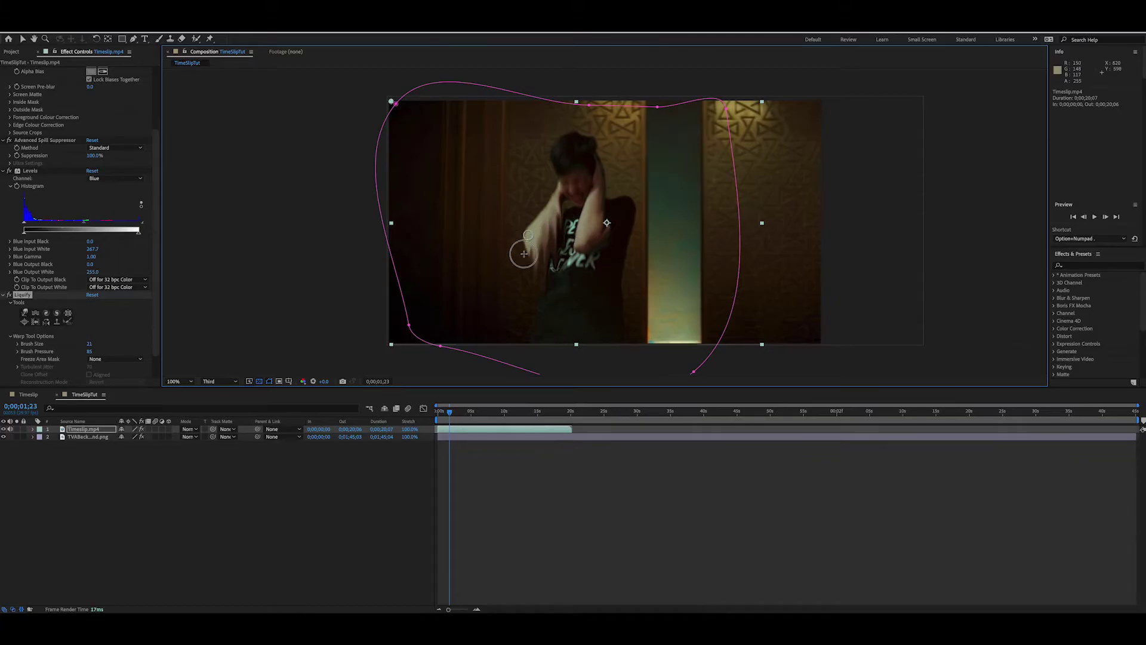
Smear the forearms, shirt lettering and face with repeated Liquify warp strokes to distort the figure.
{"action": "left_click_drag", "start_coordinate": [573, 267], "coordinate": [573, 240]}
{"action": "left_click_drag", "start_coordinate": [591, 286], "coordinate": [587, 242]}
{"action": "left_click_drag", "start_coordinate": [599, 302], "coordinate": [602, 230]}
{"action": "left_click_drag", "start_coordinate": [609, 302], "coordinate": [599, 237]}
{"action": "mouse_move", "coordinate": [599, 300]}
{"action": "left_mouse_down"}
{"action": "mouse_move", "coordinate": [595, 247]}
{"action": "mouse_move", "coordinate": [593, 291]}
{"action": "mouse_move", "coordinate": [593, 269]}
{"action": "mouse_move", "coordinate": [567, 268]}
{"action": "mouse_move", "coordinate": [573, 259]}
{"action": "left_mouse_up"}
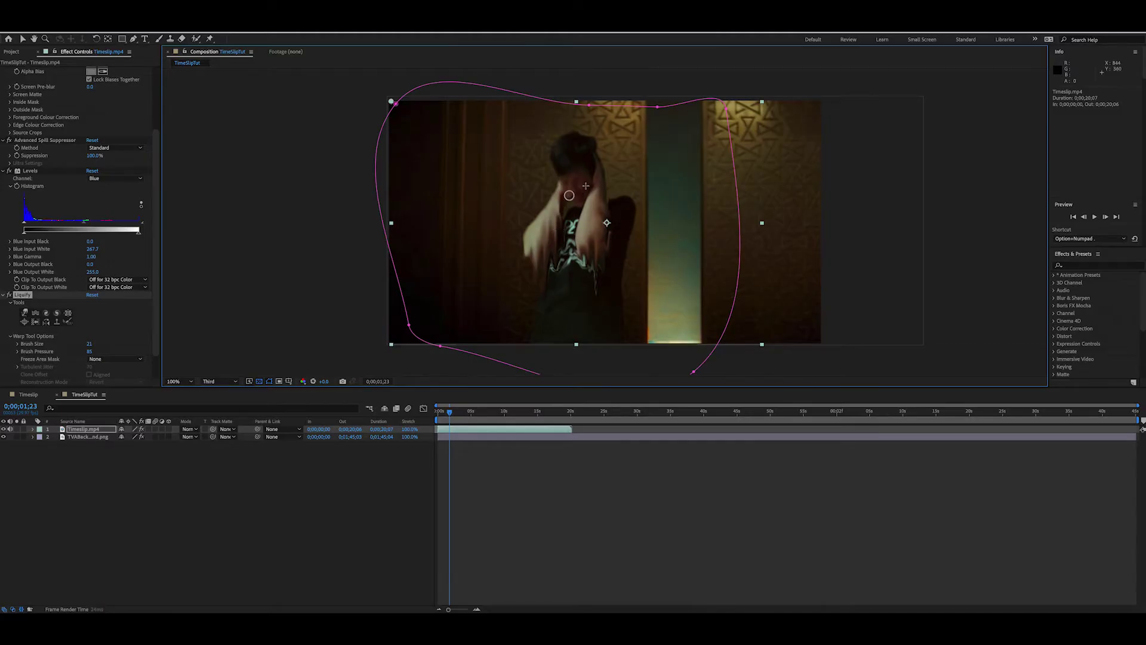
{"action": "mouse_move", "coordinate": [557, 219]}
{"action": "left_mouse_down"}
{"action": "mouse_move", "coordinate": [578, 176]}
{"action": "mouse_move", "coordinate": [542, 191]}
{"action": "mouse_move", "coordinate": [571, 172]}
{"action": "left_mouse_up"}
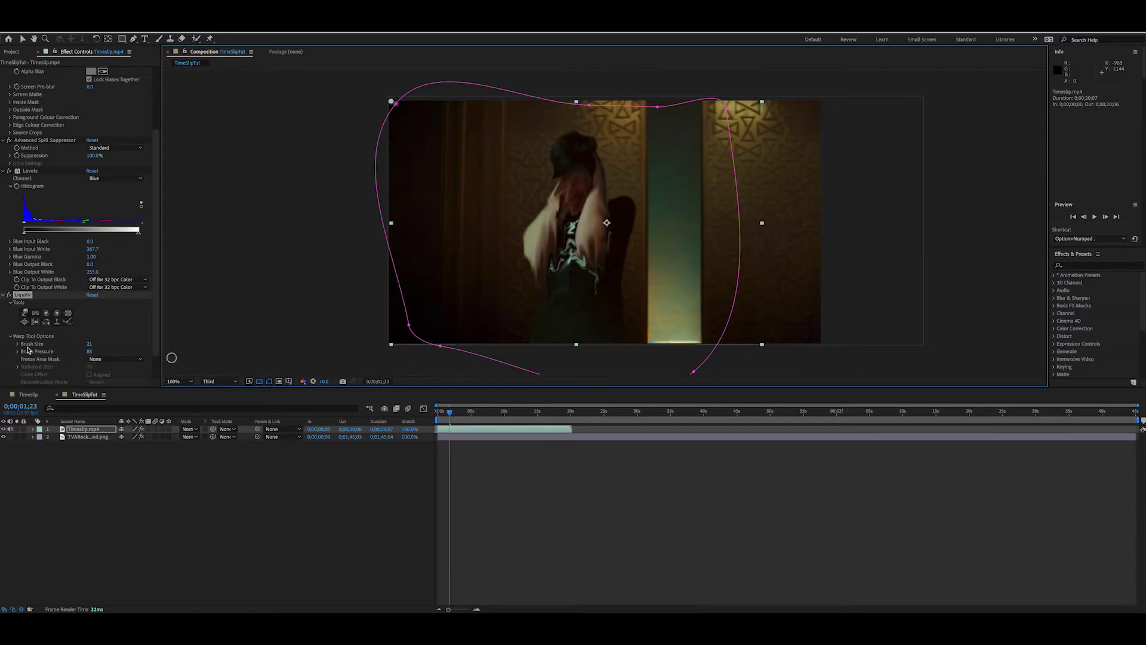
Keyframe Liquify's Distortion Percentage at 100% at 0;00;01;23, and set it to 0% at 0;00;01;14.
{"action": "scroll", "coordinate": [53, 348], "scroll_direction": "down", "scroll_amount": 1}
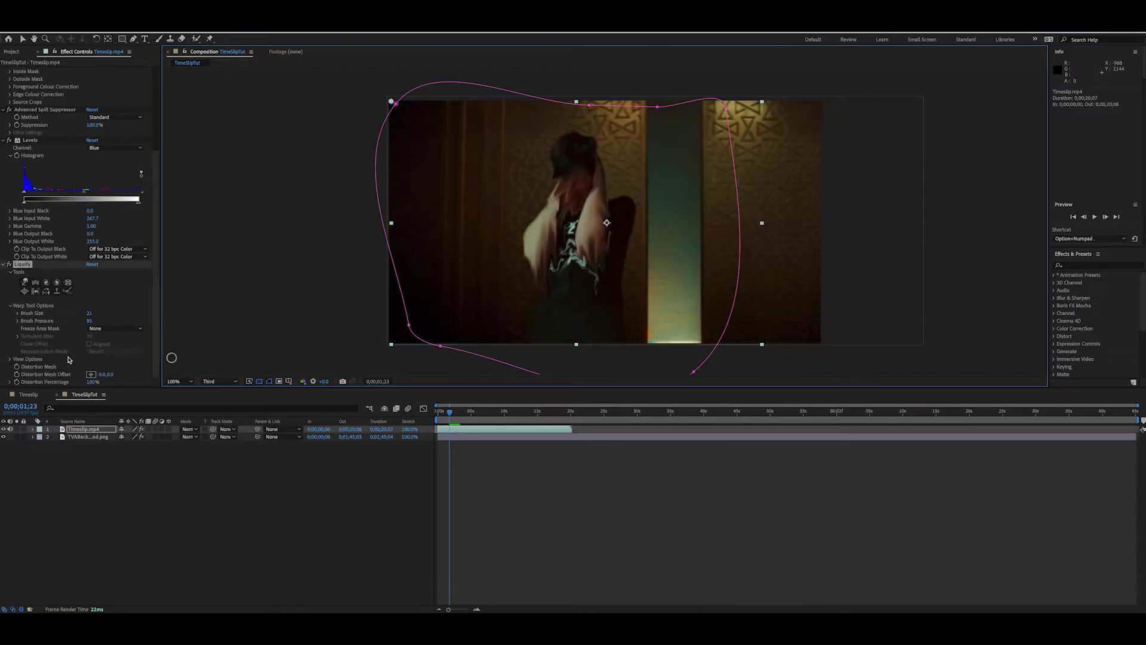
{"action": "left_click", "coordinate": [18, 382]}
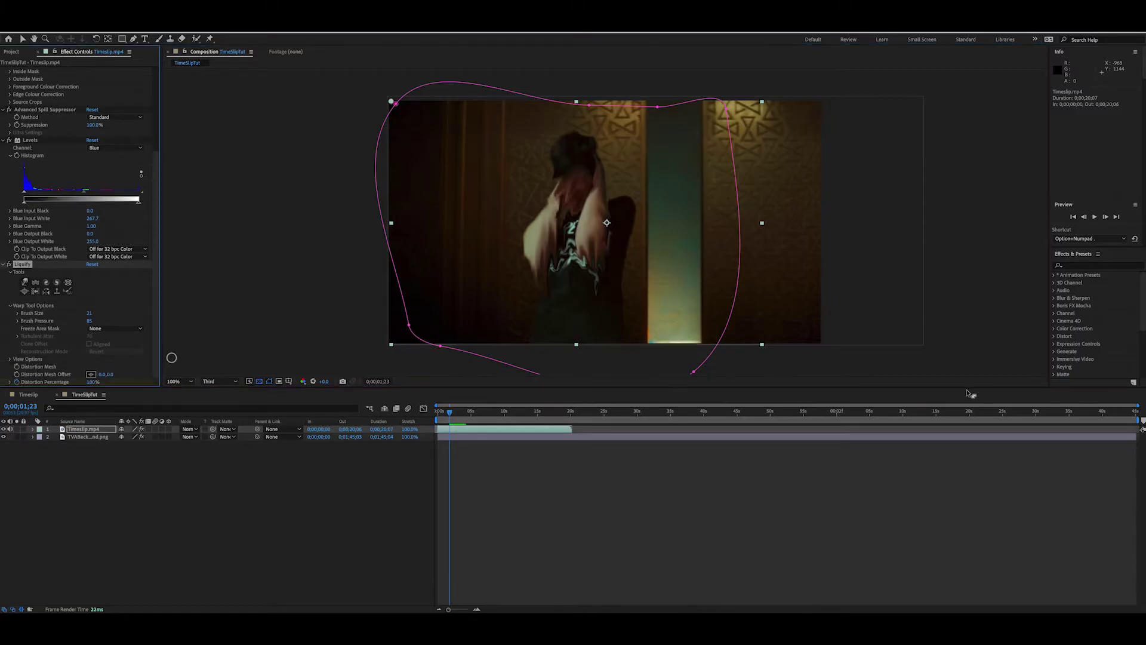
{"action": "left_click", "coordinate": [1085, 217]}
{"action": "left_click", "coordinate": [1085, 216]}
{"action": "left_click", "coordinate": [1086, 216]}
{"action": "left_click", "coordinate": [1086, 216]}
{"action": "left_click", "coordinate": [1086, 216]}
{"action": "left_click", "coordinate": [1085, 217]}
{"action": "left_click", "coordinate": [1086, 217]}
{"action": "left_click", "coordinate": [1086, 217]}
{"action": "left_click", "coordinate": [1086, 216]}
{"action": "left_click", "coordinate": [1086, 217]}
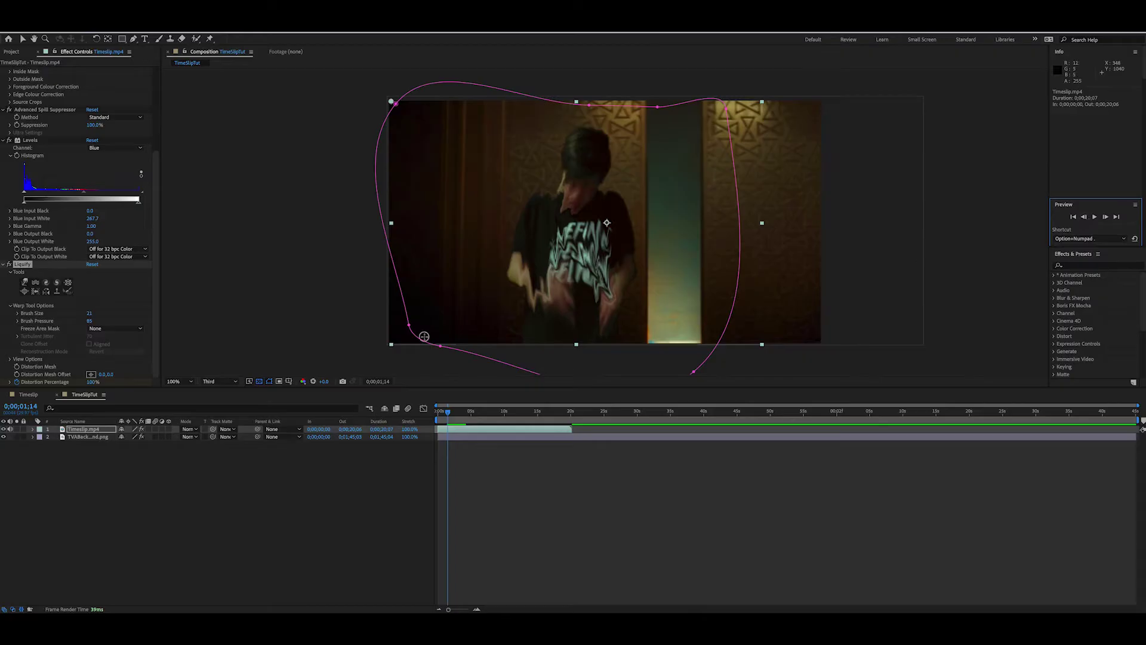
{"action": "left_click_drag", "start_coordinate": [91, 382], "coordinate": [24, 382]}
Reveal the layer's keyframes and move the 100% Distortion Percentage keyframe to 0;00;01;17.
{"action": "left_click_drag", "start_coordinate": [447, 412], "coordinate": [449, 415]}
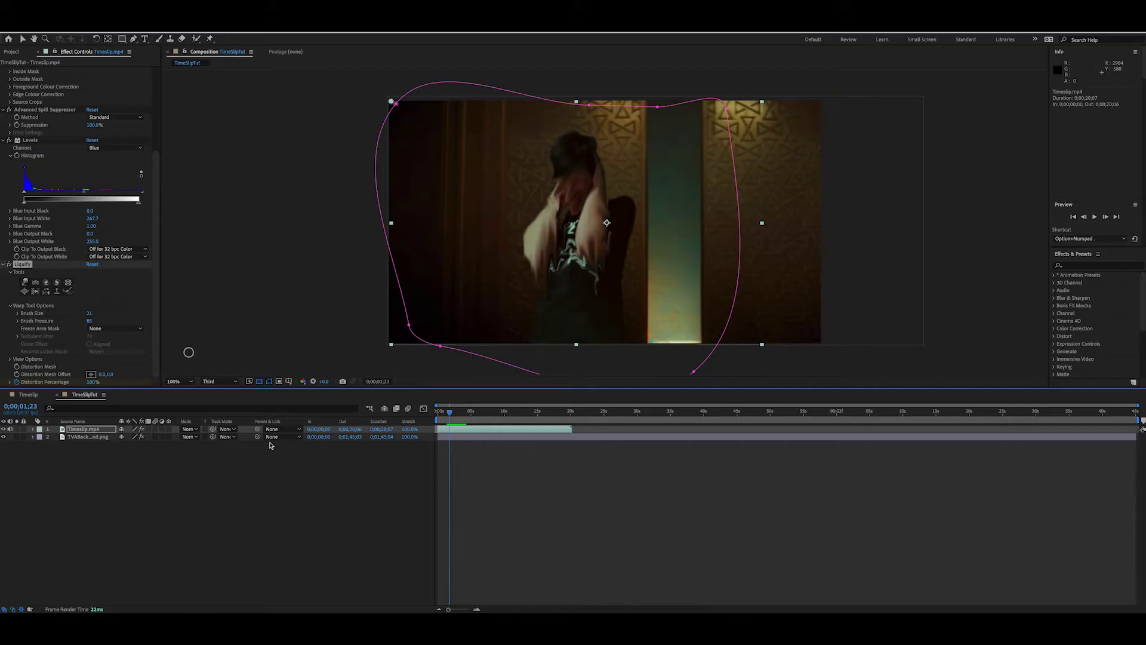
{"action": "key", "text": "u"}
{"action": "left_click_drag", "start_coordinate": [454, 606], "coordinate": [468, 606]}
{"action": "left_click_drag", "start_coordinate": [788, 445], "coordinate": [767, 424]}
Set the Distortion Percentage to 0% at 0;00;01;20 and preview the distortion.
{"action": "key", "text": "Page_Up"}
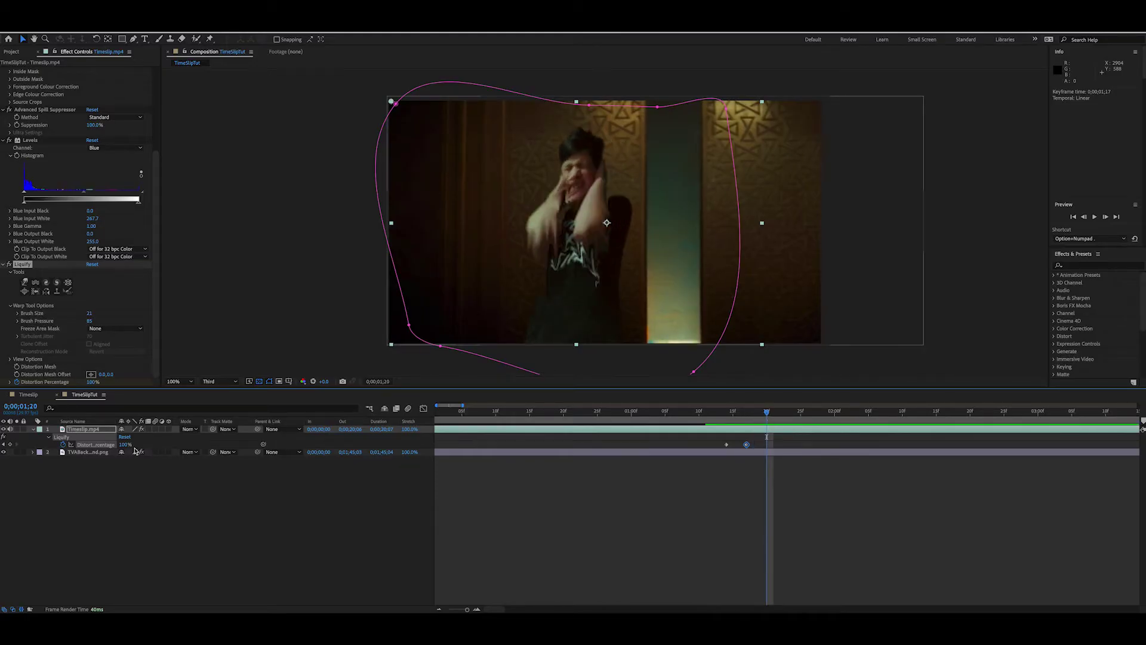
{"action": "left_click_drag", "start_coordinate": [124, 445], "coordinate": [82, 455]}
{"action": "left_click_drag", "start_coordinate": [770, 421], "coordinate": [629, 458]}
{"action": "key", "text": "space"}
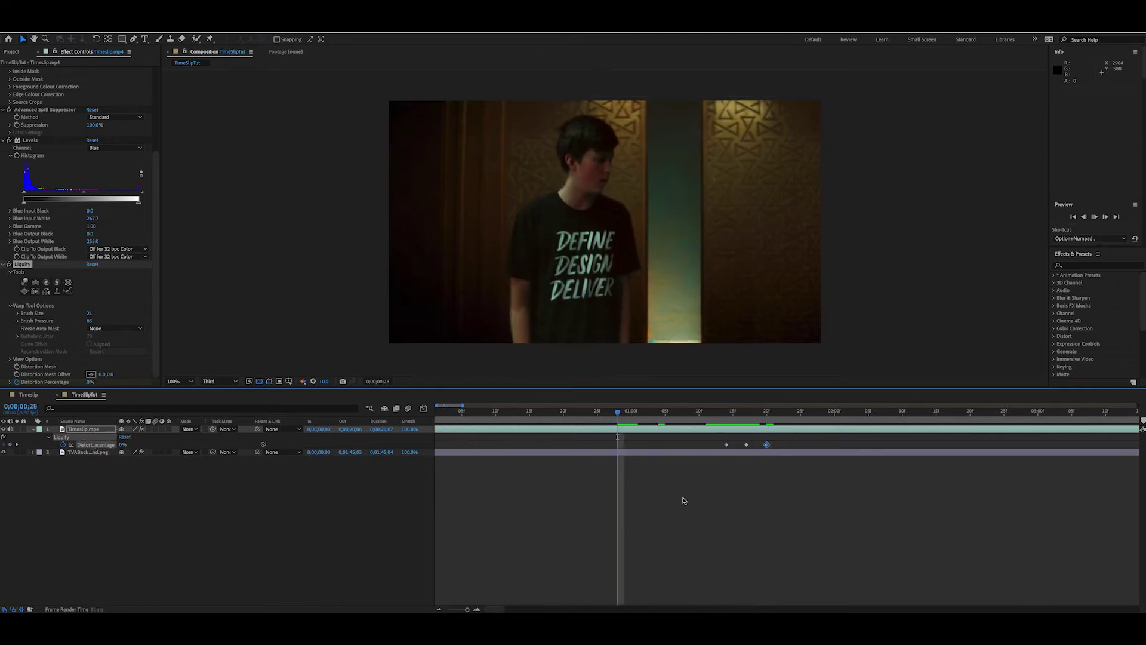
Split the Timeslip.mp4 layer at 0;00;01;26, keeping both parts.
{"action": "left_click_drag", "start_coordinate": [788, 412], "coordinate": [760, 418]}
{"action": "left_click_drag", "start_coordinate": [468, 610], "coordinate": [466, 609]}
{"action": "left_click_drag", "start_coordinate": [525, 412], "coordinate": [537, 433]}
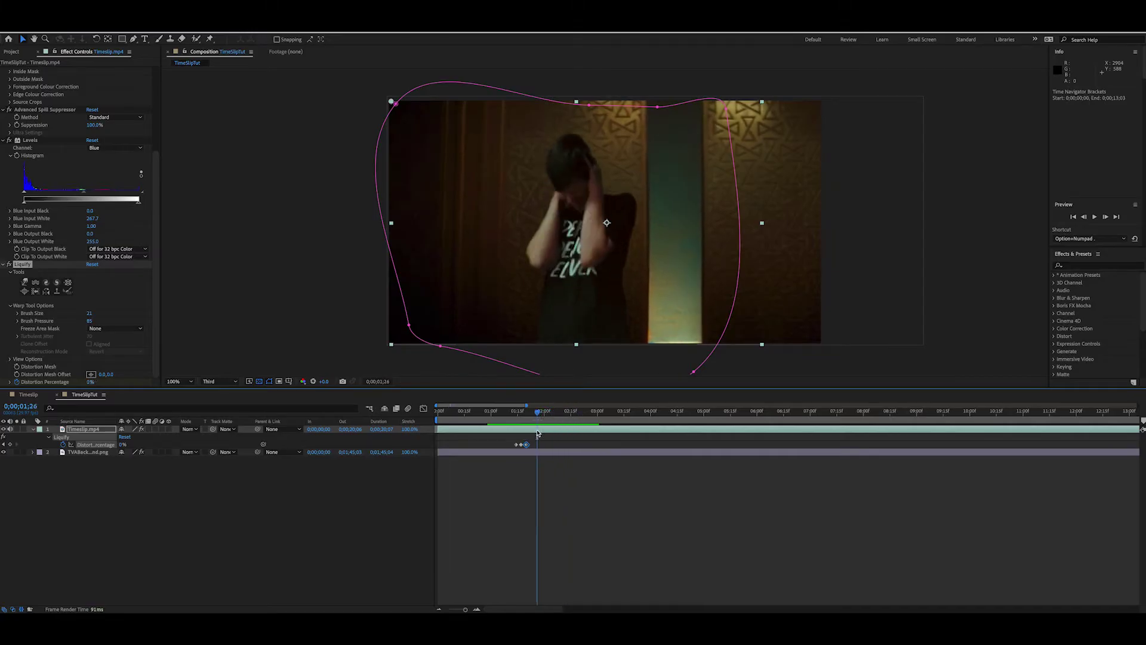
{"action": "key", "text": "ctrl+shift+d"}
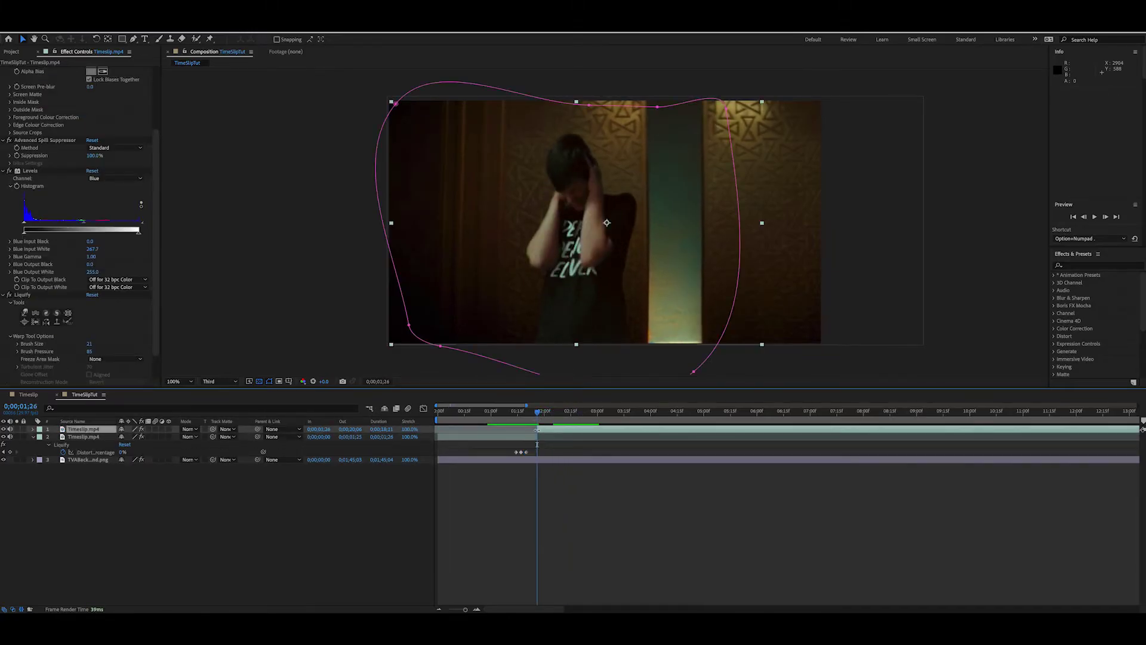
{"action": "key", "text": "Delete"}
{"action": "key", "text": "ctrl+z"}
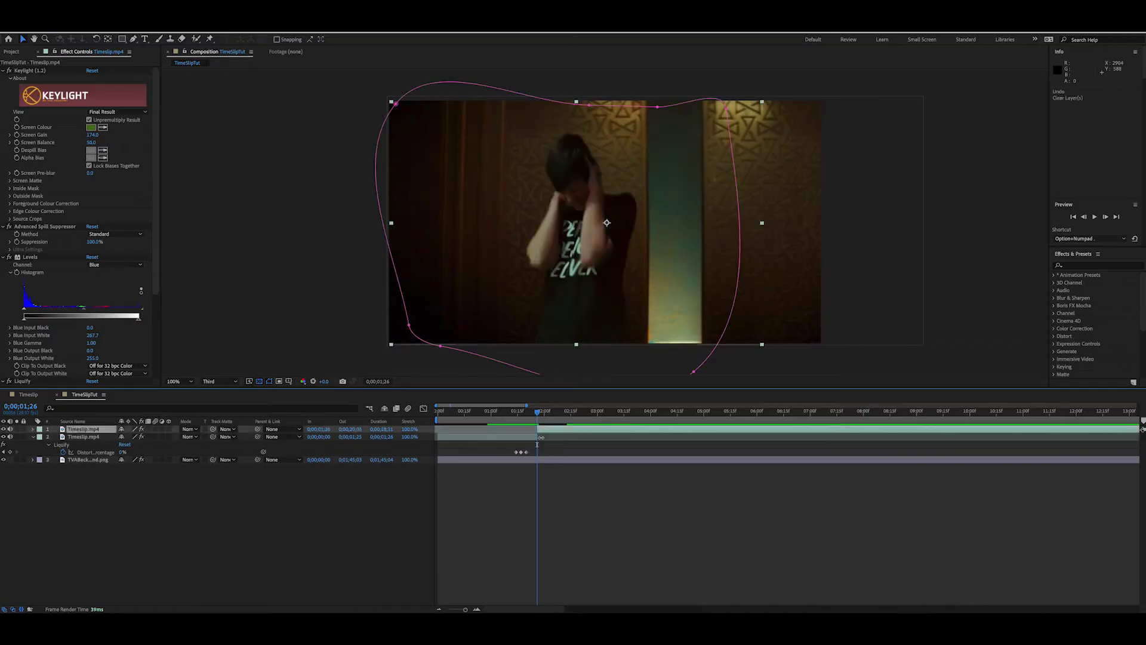
Split the second part of Timeslip.mp4 at 0;00;11;08.
{"action": "left_click_drag", "start_coordinate": [538, 413], "coordinate": [1039, 414]}
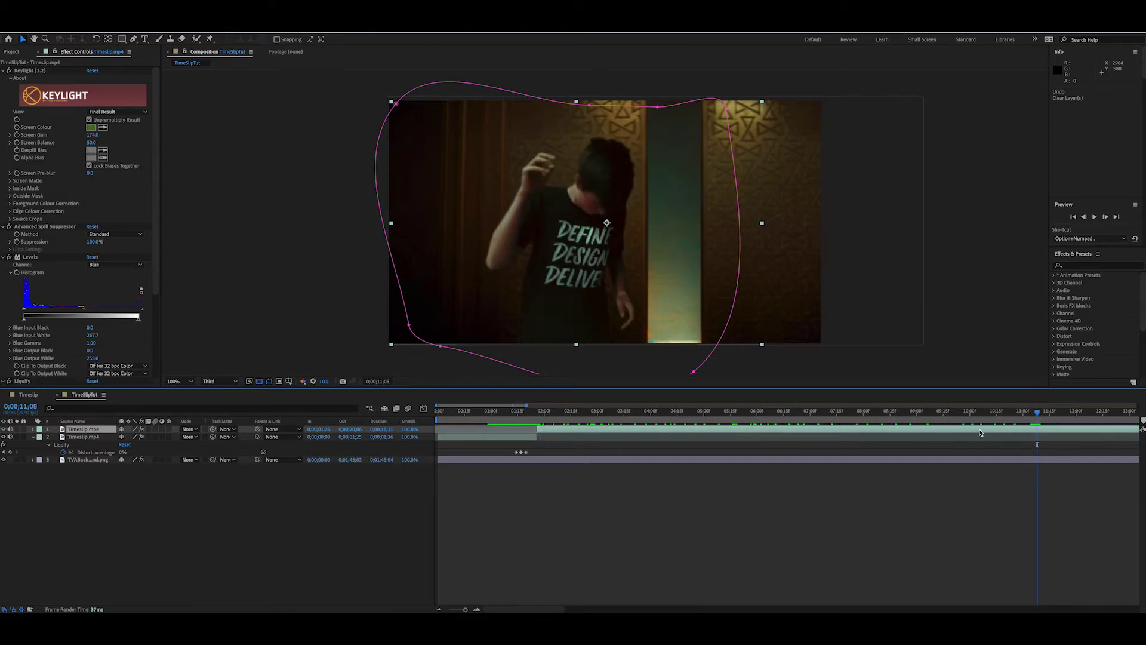
{"action": "key", "text": "super+shift+d"}
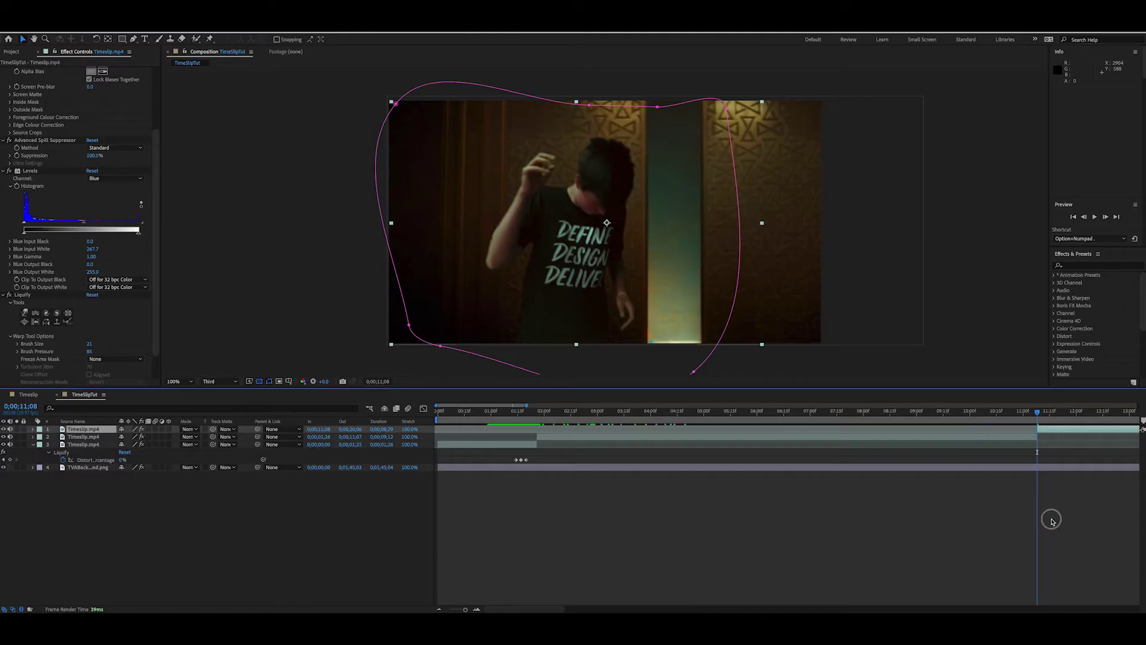
{"action": "left_click", "coordinate": [1052, 520]}
Set the time stretch of the middle Timeslip.mp4 segment to 13% and preview the sped-up section.
{"action": "left_click", "coordinate": [1032, 436]}
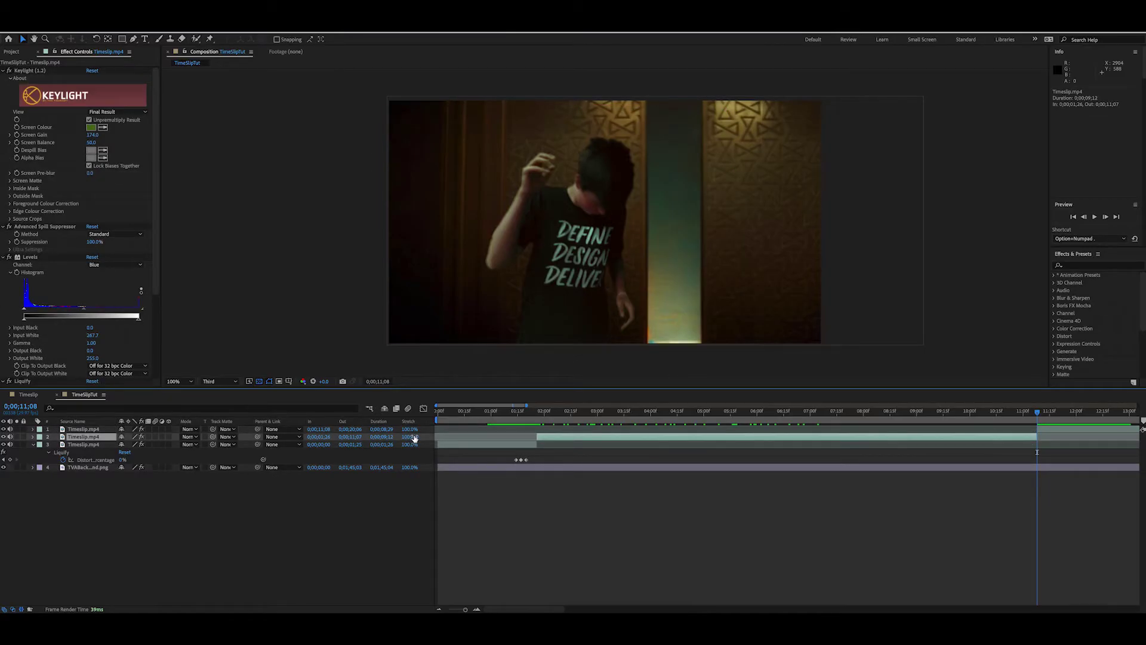
{"action": "mouse_move", "coordinate": [412, 439]}
{"action": "left_mouse_down"}
{"action": "mouse_move", "coordinate": [379, 436]}
{"action": "mouse_move", "coordinate": [425, 434]}
{"action": "left_mouse_up"}
{"action": "left_click_drag", "start_coordinate": [593, 417], "coordinate": [480, 432]}
{"action": "key", "text": "space"}
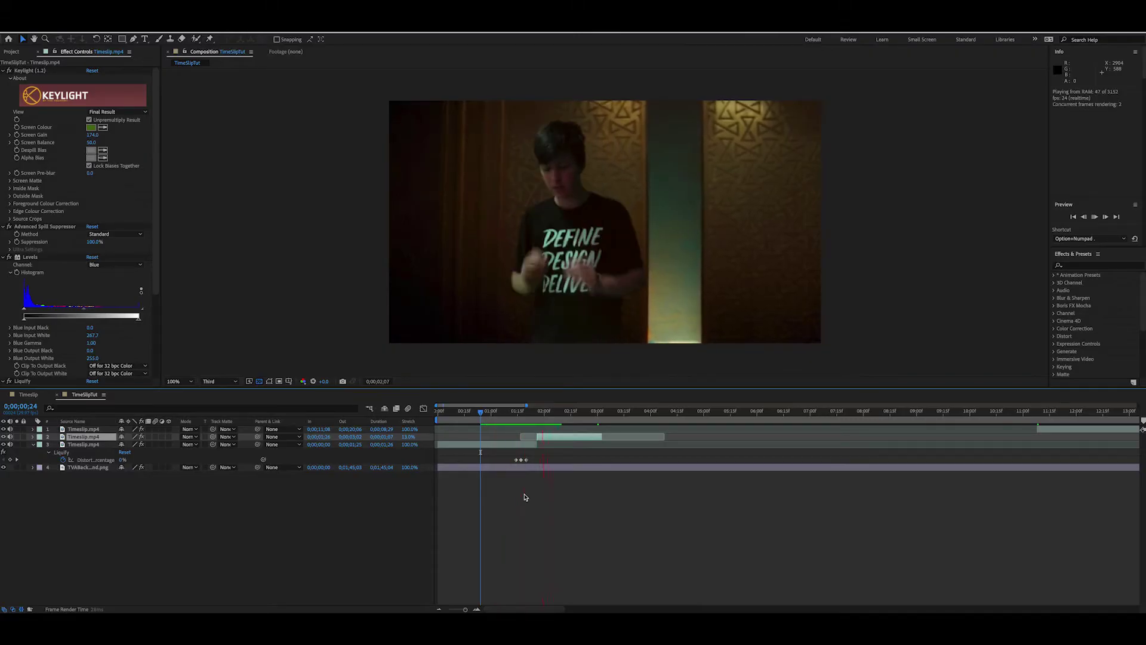
Slip the footage of the sped-up middle Timeslip.mp4 segment to a later part and extend its out point to 0;00;03;09.
{"action": "mouse_move", "coordinate": [556, 413]}
{"action": "left_mouse_down"}
{"action": "mouse_move", "coordinate": [565, 413]}
{"action": "mouse_move", "coordinate": [562, 437]}
{"action": "mouse_move", "coordinate": [539, 441]}
{"action": "left_mouse_up"}
{"action": "key", "text": "space"}
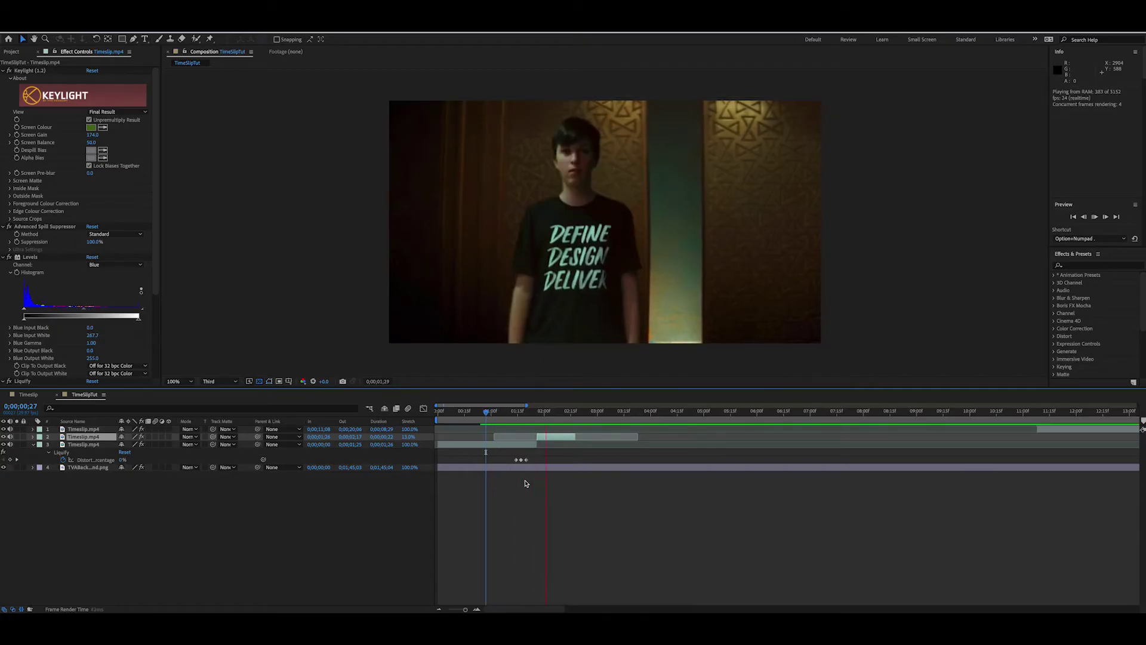
{"action": "left_click_drag", "start_coordinate": [595, 413], "coordinate": [615, 439]}
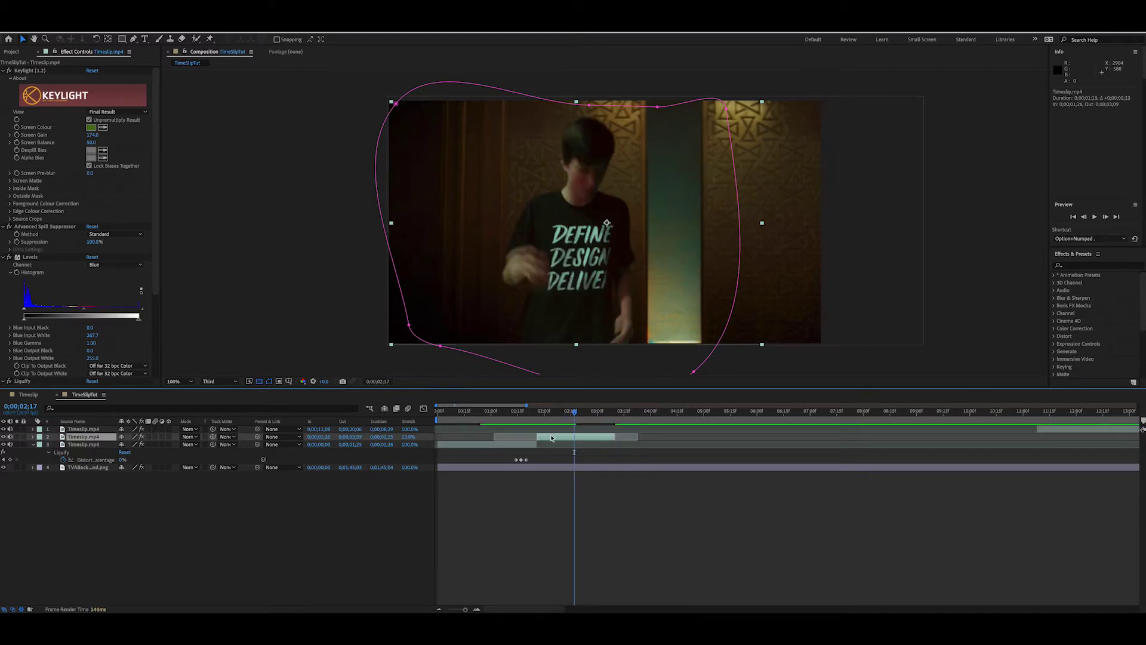
Shorten the middle Timeslip.mp4 segment to end at 0;00;02;18, slip its footage further and preview the cut.
{"action": "key", "text": "super+shift+d"}
{"action": "left_click", "coordinate": [567, 445]}
{"action": "key", "text": "Delete"}
{"action": "left_click_drag", "start_coordinate": [576, 414], "coordinate": [550, 441]}
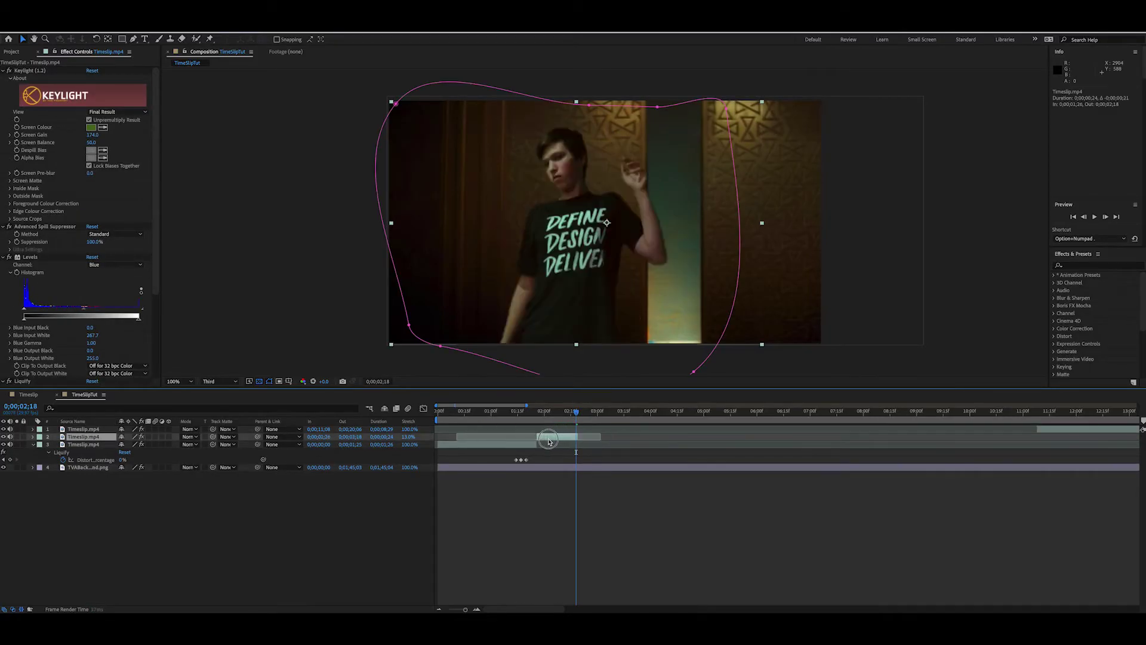
{"action": "left_click", "coordinate": [534, 423]}
{"action": "key", "text": "space"}
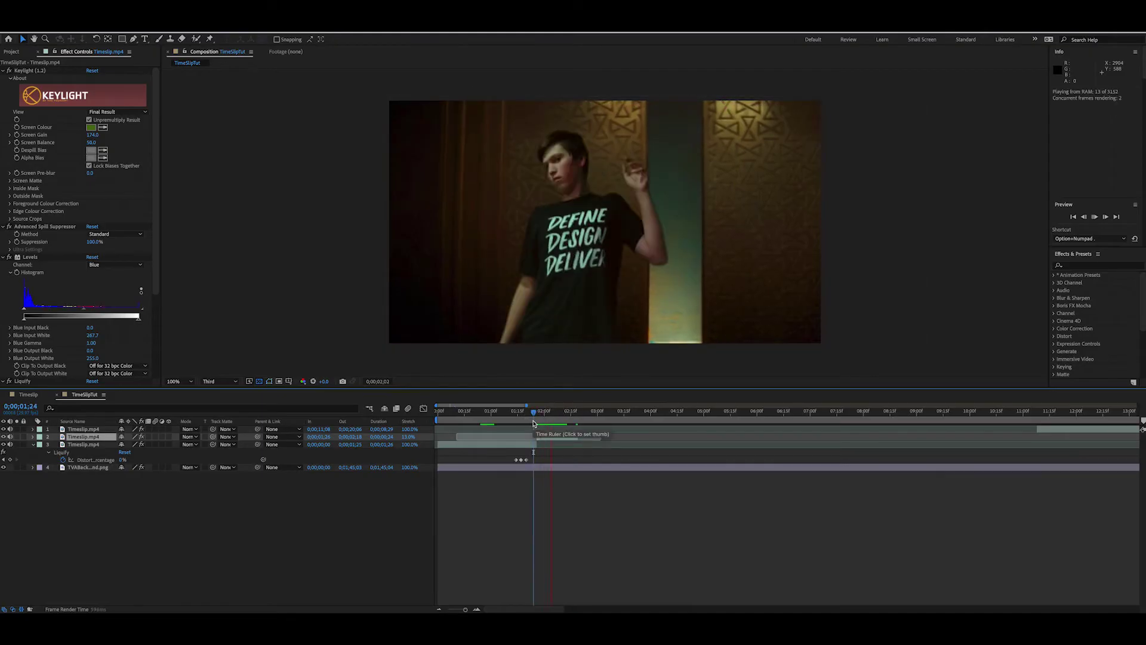
{"action": "key", "text": "space"}
{"action": "mouse_move", "coordinate": [566, 418]}
{"action": "left_mouse_down"}
{"action": "mouse_move", "coordinate": [525, 426]}
{"action": "mouse_move", "coordinate": [594, 419]}
{"action": "mouse_move", "coordinate": [576, 420]}
{"action": "left_mouse_up"}
{"action": "key", "text": "space"}
Pre-compose the first two Timeslip.mp4 segments into a composition named Timeslip1, moving all attributes into it.
{"action": "left_click", "coordinate": [505, 446], "text": "shift"}
{"action": "right_click", "coordinate": [477, 447]}
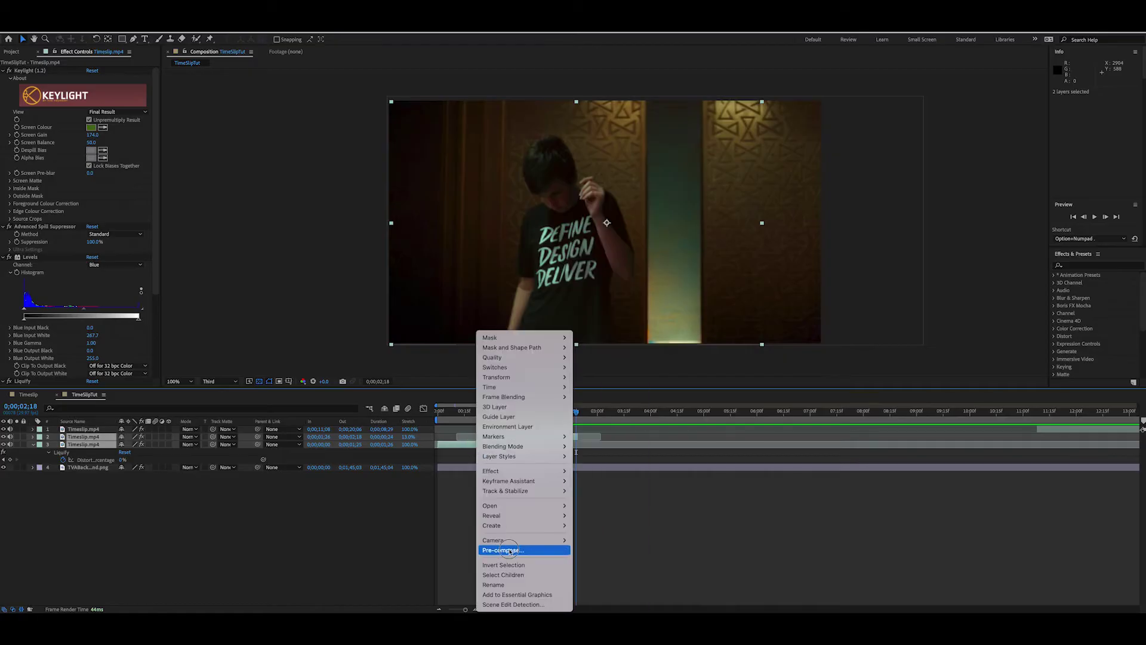
{"action": "left_click", "coordinate": [526, 545]}
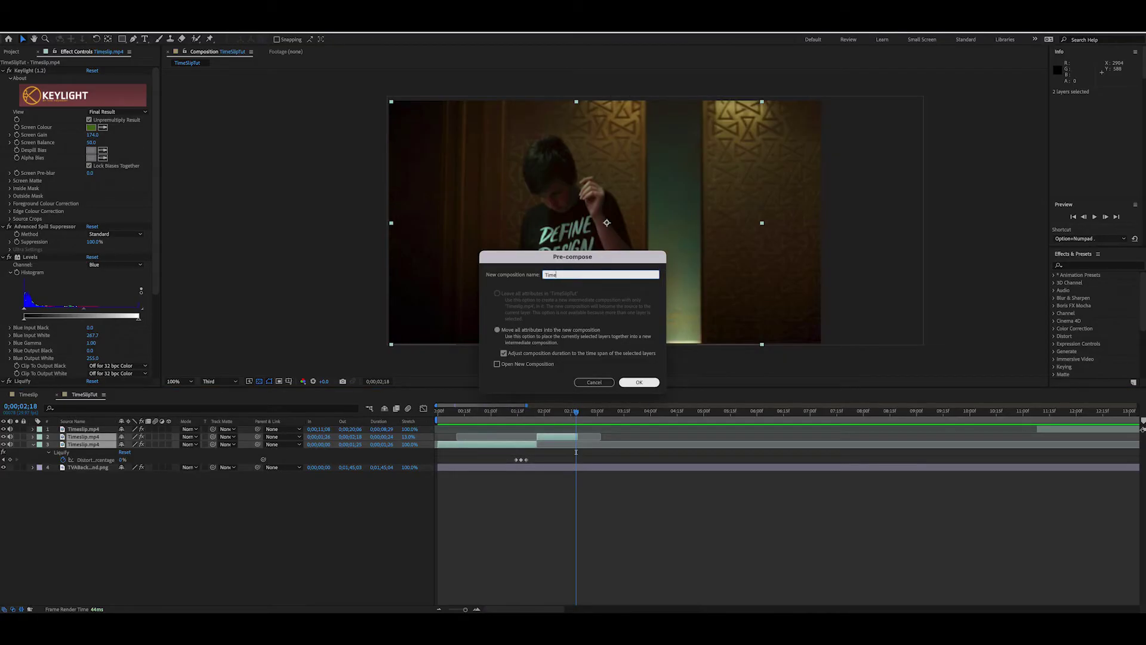
{"action": "type", "text": "Timeslip1"}
{"action": "key", "text": "Return"}
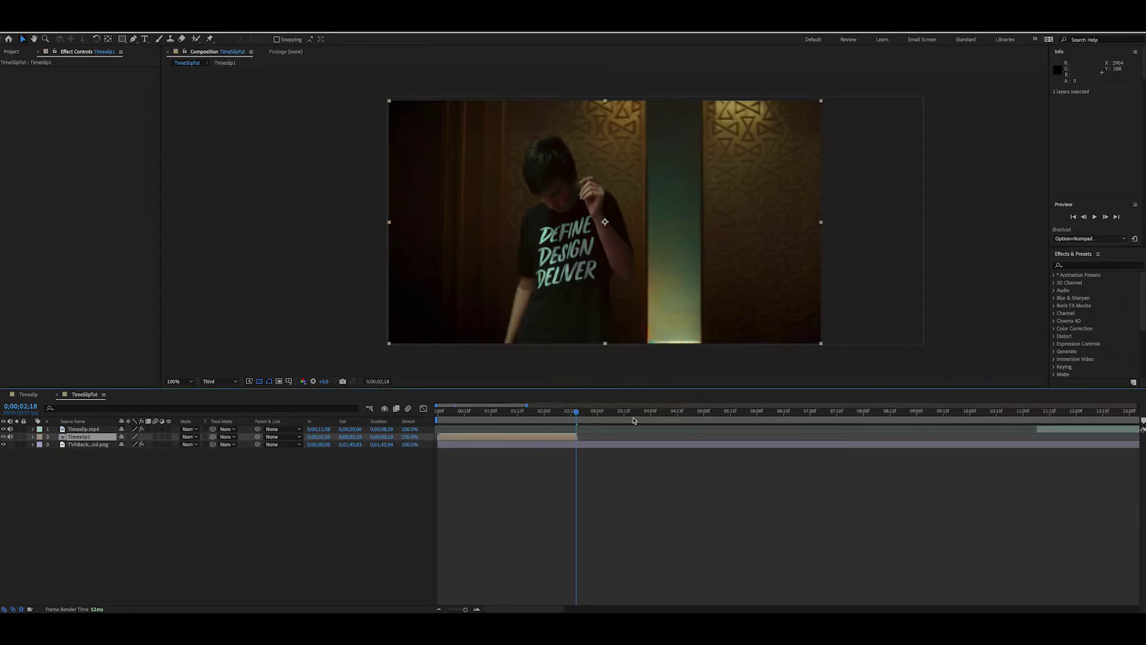
{"action": "key", "text": "super+z"}
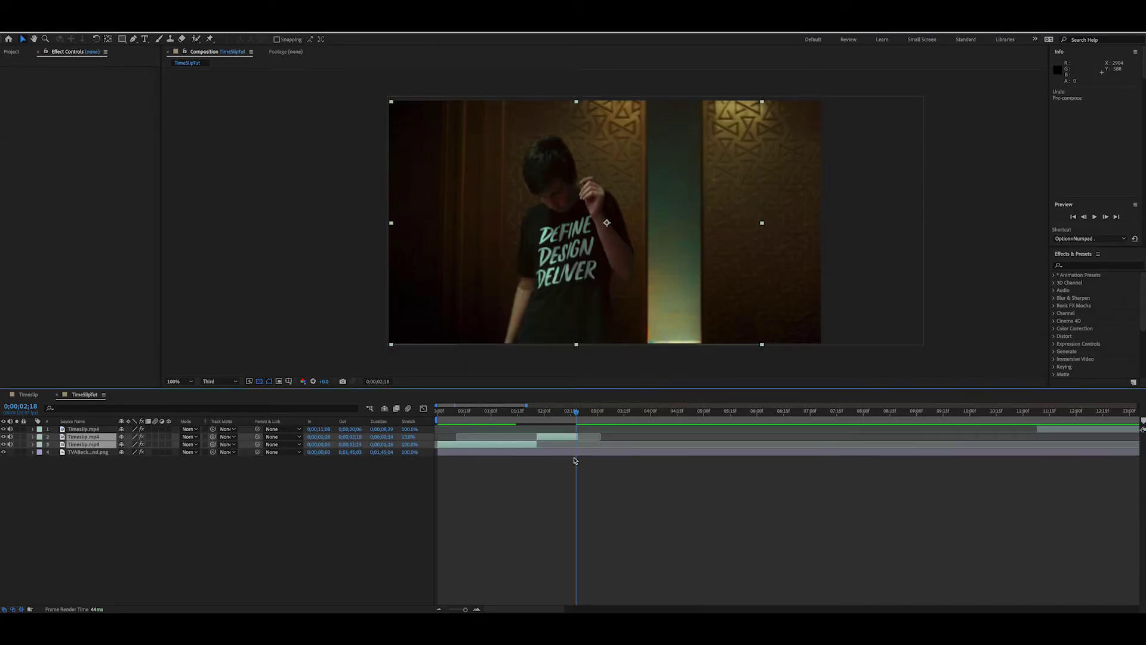
{"action": "key", "text": "super+shift+z"}
Play back the composition from its start to review the distortion and sped-up section.
{"action": "left_click_drag", "start_coordinate": [575, 411], "coordinate": [528, 411]}
{"action": "key", "text": "Home"}
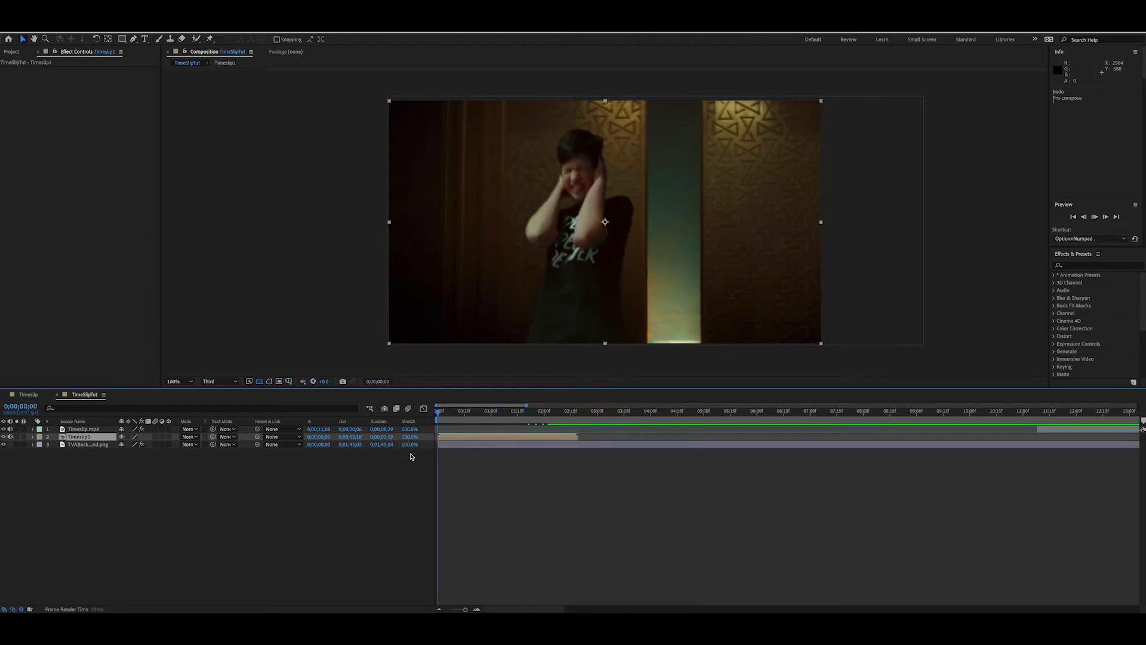
{"action": "key", "text": "space"}
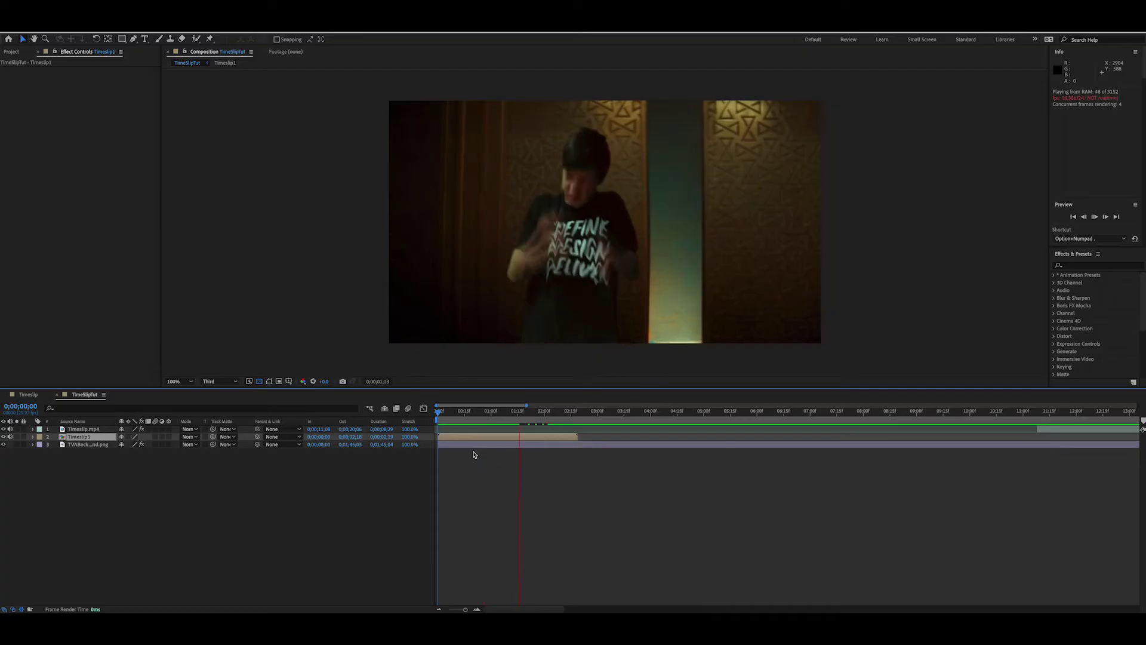
{"action": "key", "text": "space"}
Apply the Liquify effect to the Timeslip1 layer.
{"action": "left_click_drag", "start_coordinate": [545, 412], "coordinate": [544, 412]}
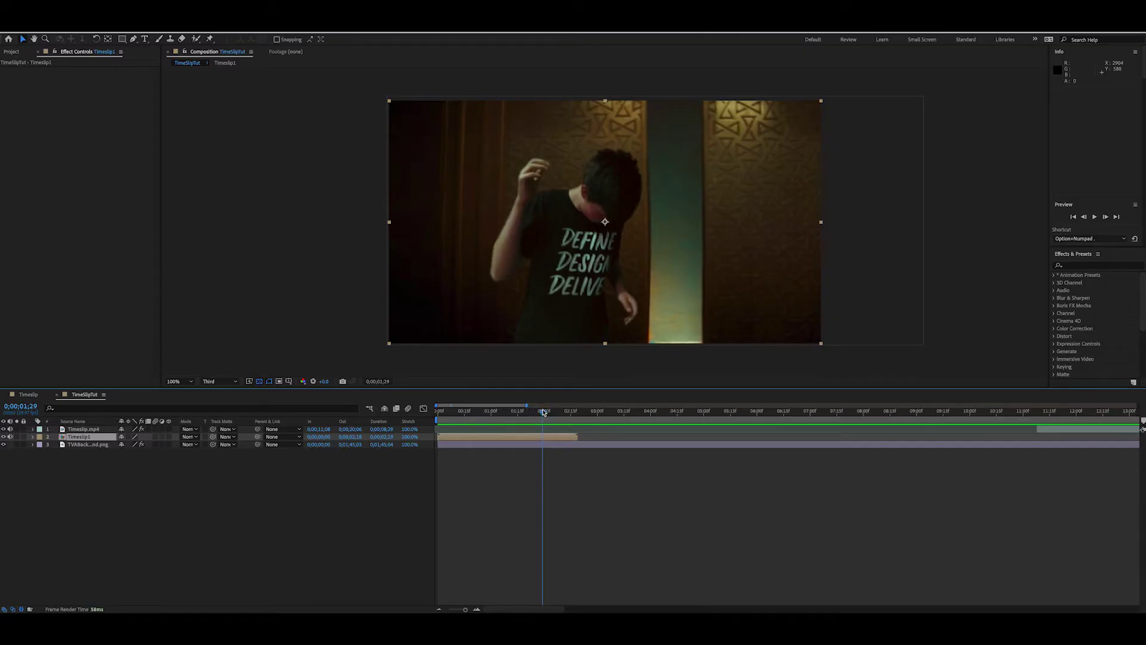
{"action": "left_click", "coordinate": [175, 25]}
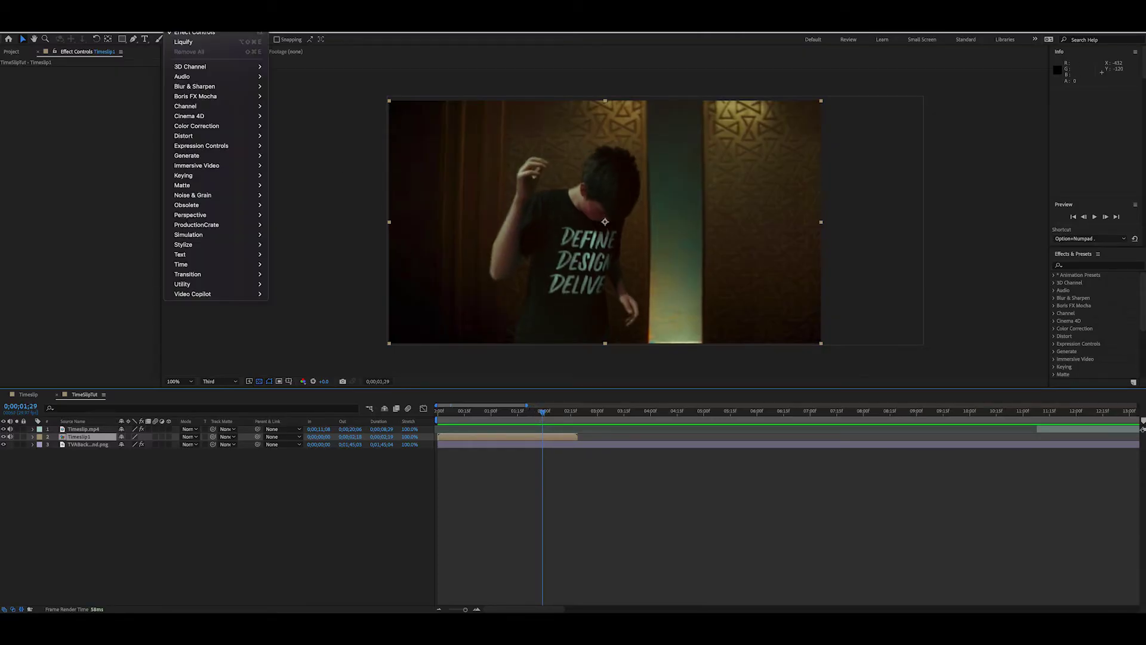
{"action": "left_click", "coordinate": [196, 42]}
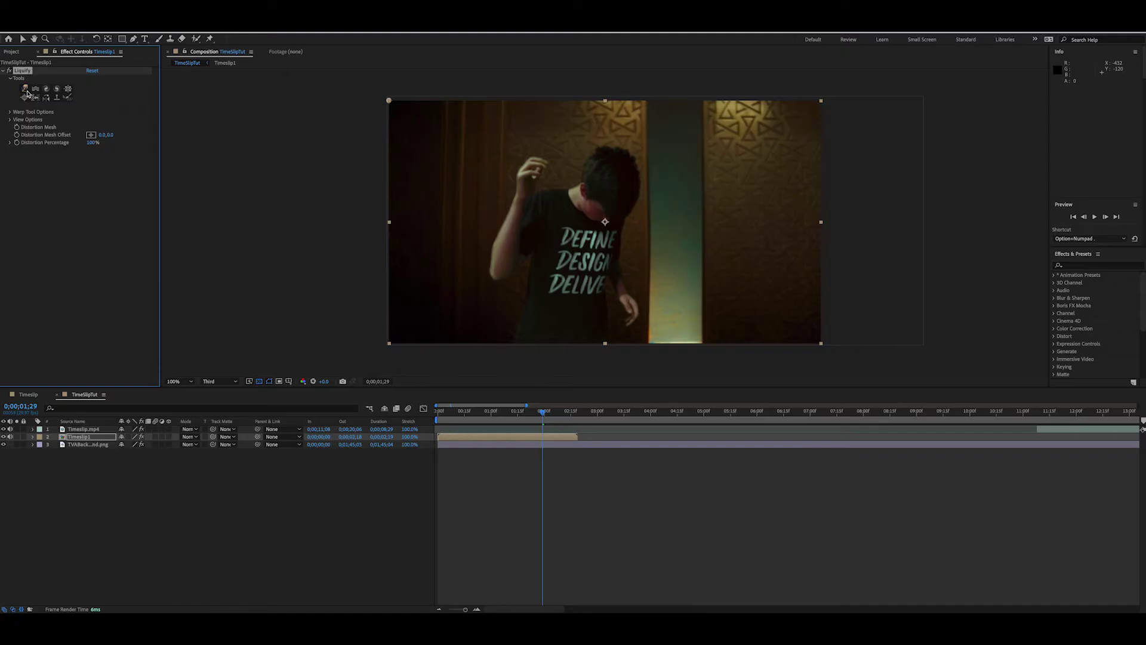
Warp the figure's raised hand, forearm and elbow at 0;00;01;28 with Liquify strokes.
{"action": "left_click", "coordinate": [517, 204]}
{"action": "left_click_drag", "start_coordinate": [543, 417], "coordinate": [541, 416]}
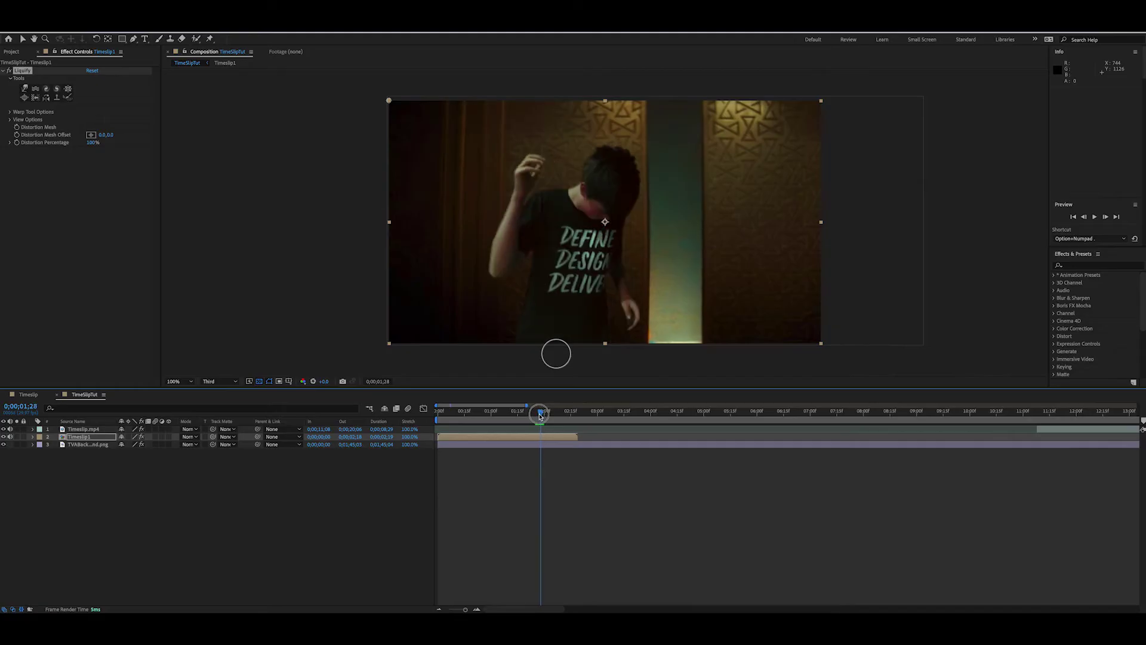
{"action": "left_click", "coordinate": [516, 210]}
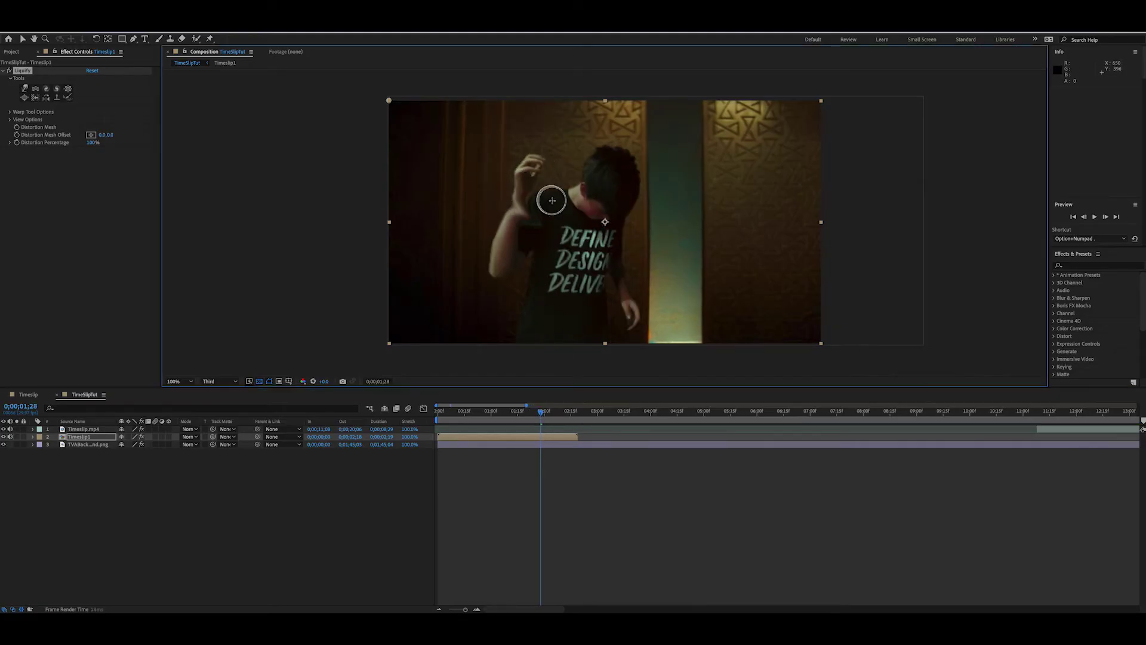
{"action": "left_click_drag", "start_coordinate": [528, 165], "coordinate": [578, 194]}
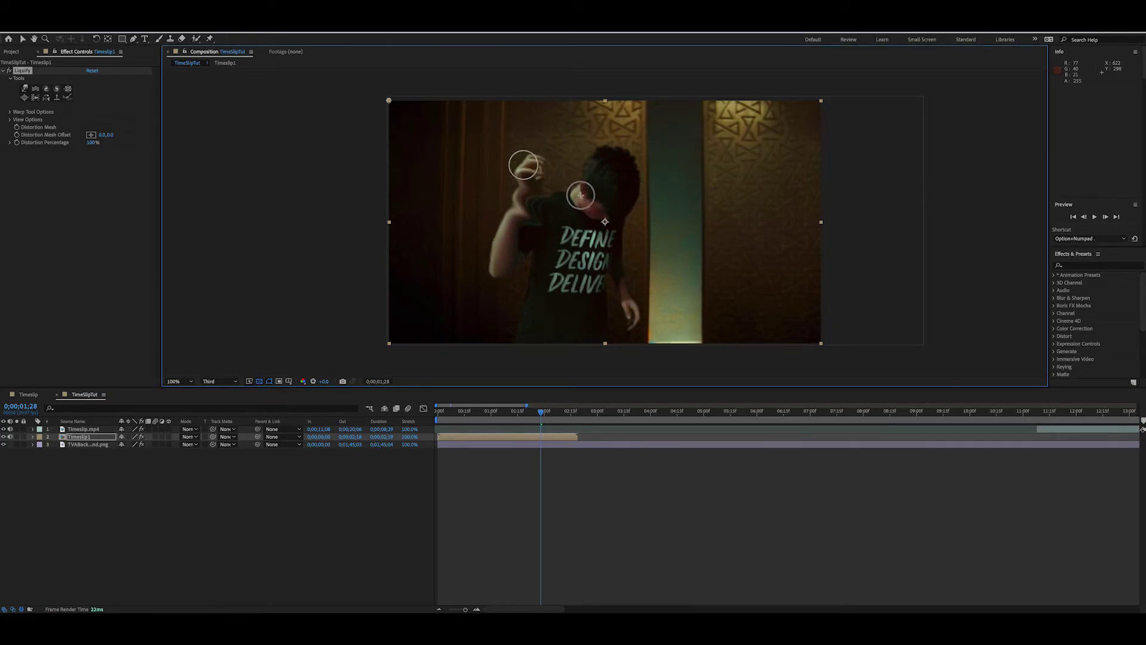
{"action": "left_click_drag", "start_coordinate": [518, 270], "coordinate": [535, 284]}
{"action": "mouse_move", "coordinate": [494, 250]}
{"action": "left_mouse_down"}
{"action": "mouse_move", "coordinate": [528, 283]}
{"action": "mouse_move", "coordinate": [507, 256]}
{"action": "mouse_move", "coordinate": [514, 283]}
{"action": "left_mouse_up"}
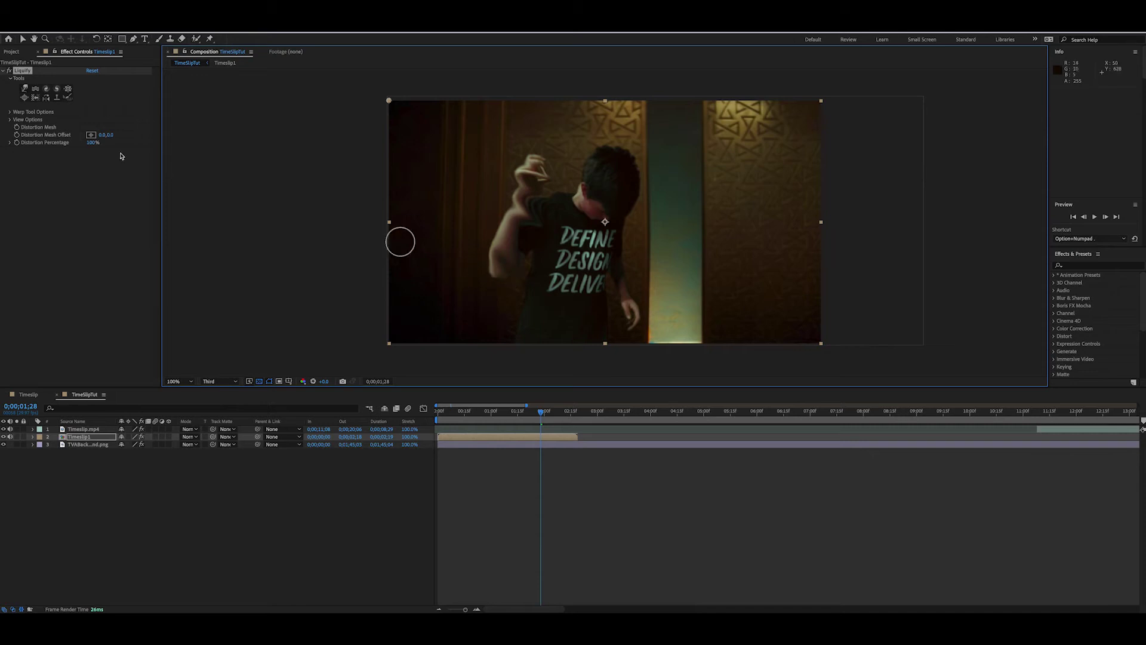
Set the Liquify warp brush size to 49 and its brush pressure to 100.
{"action": "left_click", "coordinate": [9, 120]}
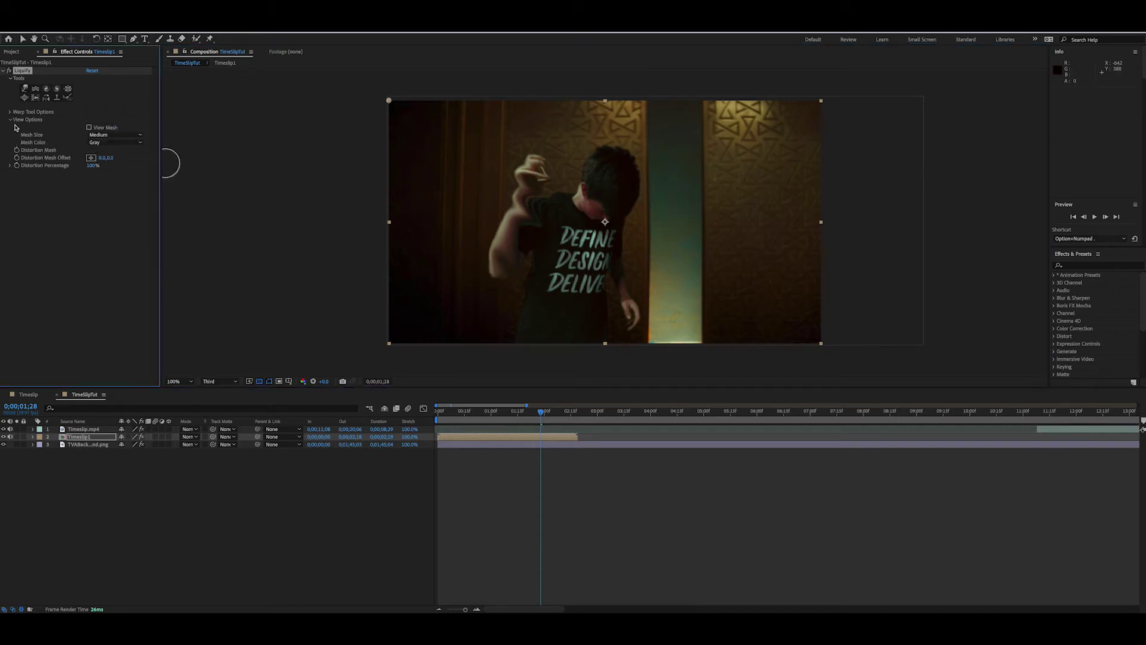
{"action": "left_click", "coordinate": [10, 113]}
{"action": "left_click", "coordinate": [88, 121]}
{"action": "left_click_drag", "start_coordinate": [89, 120], "coordinate": [87, 122]}
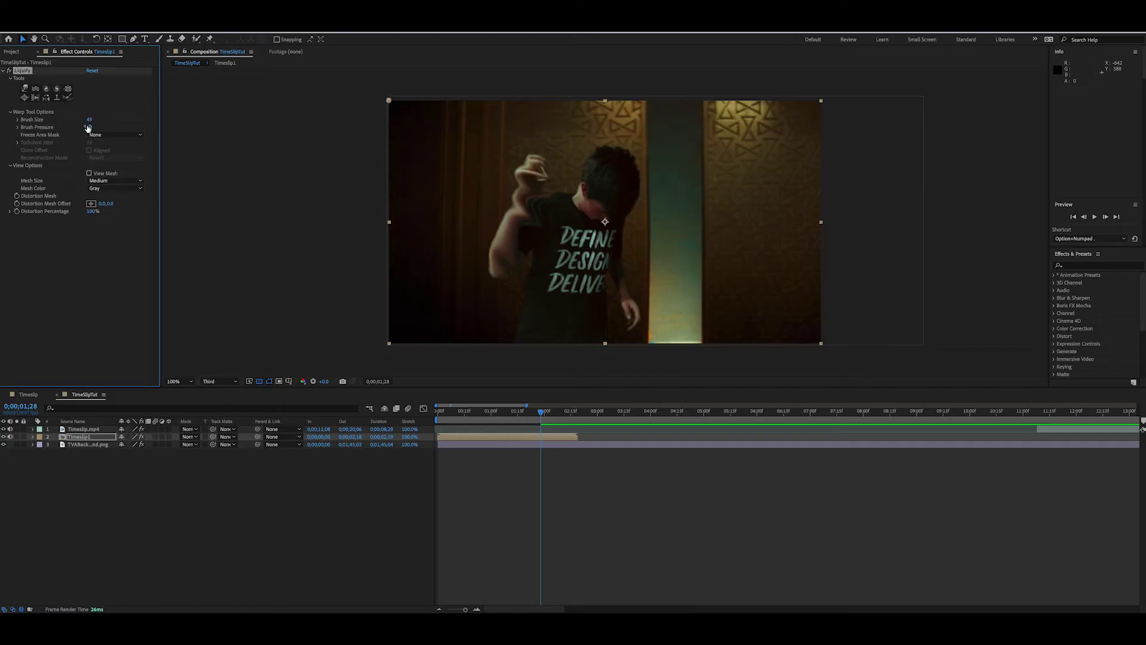
{"action": "left_click_drag", "start_coordinate": [153, 134], "coordinate": [380, 151]}
Try stronger warp strokes on the figure's arms and lower hand, and undo them.
{"action": "left_click_drag", "start_coordinate": [534, 277], "coordinate": [494, 239]}
{"action": "mouse_move", "coordinate": [628, 295]}
{"action": "left_mouse_down"}
{"action": "mouse_move", "coordinate": [611, 302]}
{"action": "mouse_move", "coordinate": [617, 314]}
{"action": "left_mouse_up"}
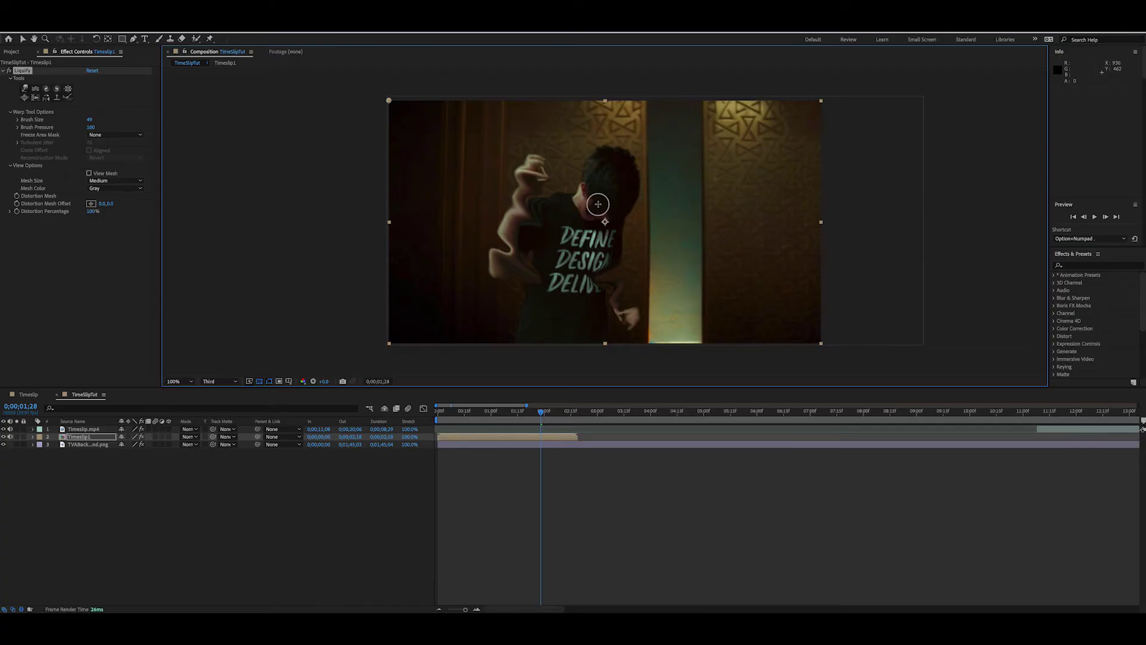
{"action": "key", "text": "ctrl+z"}
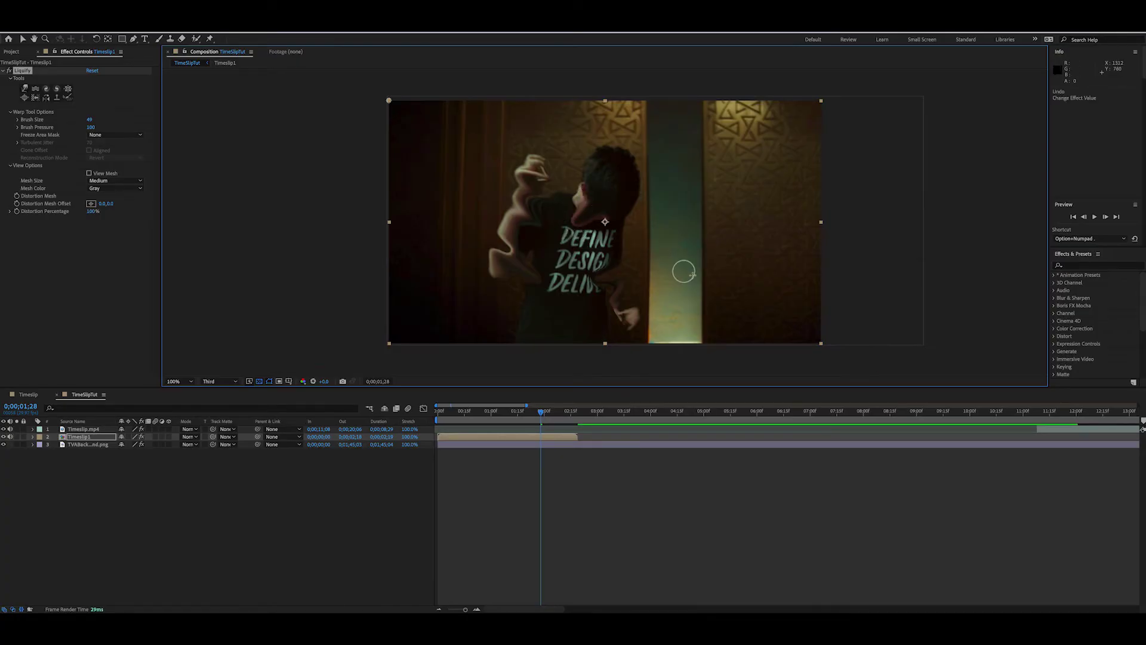
{"action": "key", "text": "ctrl+z"}
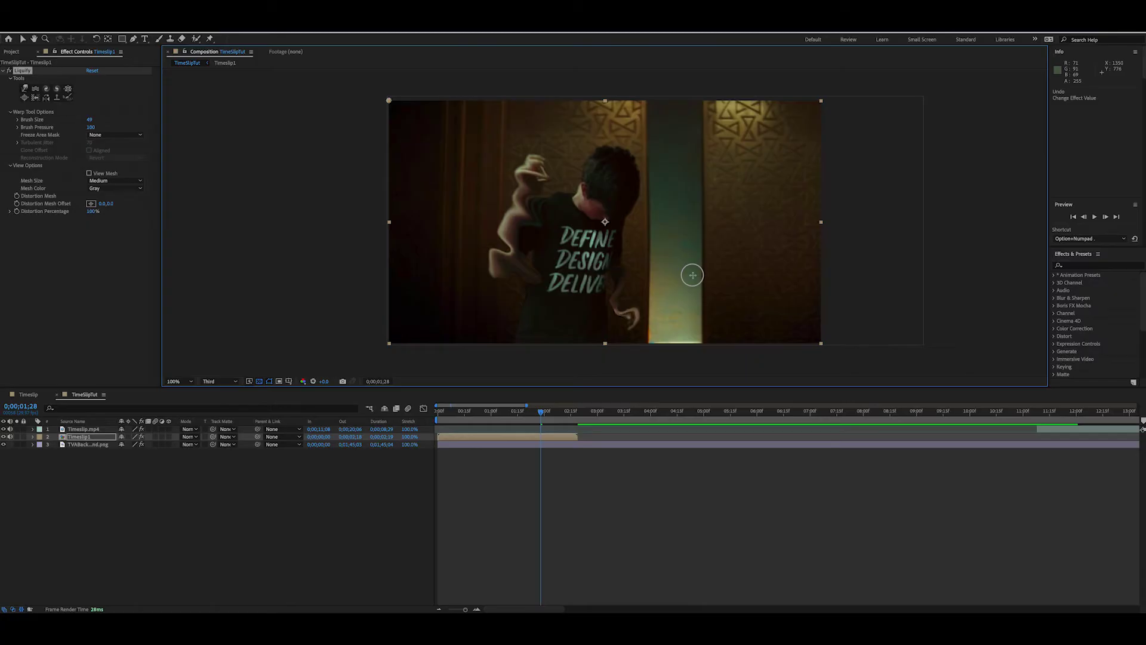
{"action": "key", "text": "ctrl+shift+z"}
{"action": "key", "text": "ctrl+z"}
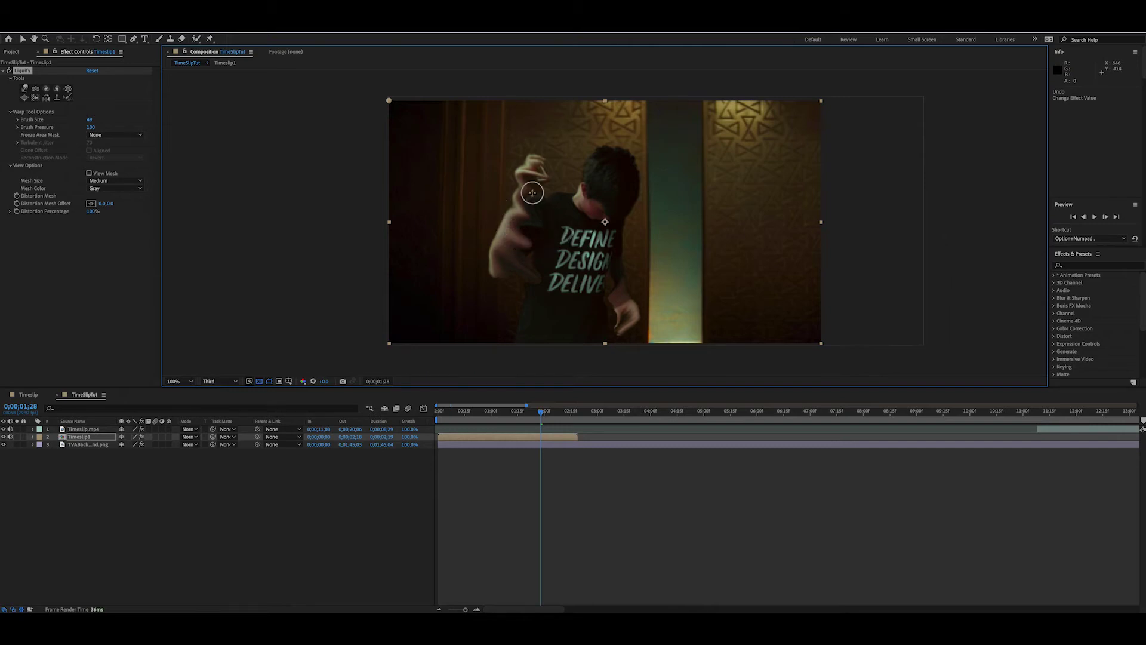
Warp the raised arm once more and keyframe Distortion Percentage at 100% at 0;00;01;28 and 0% at 0;00;01;25.
{"action": "left_click_drag", "start_coordinate": [511, 214], "coordinate": [540, 237]}
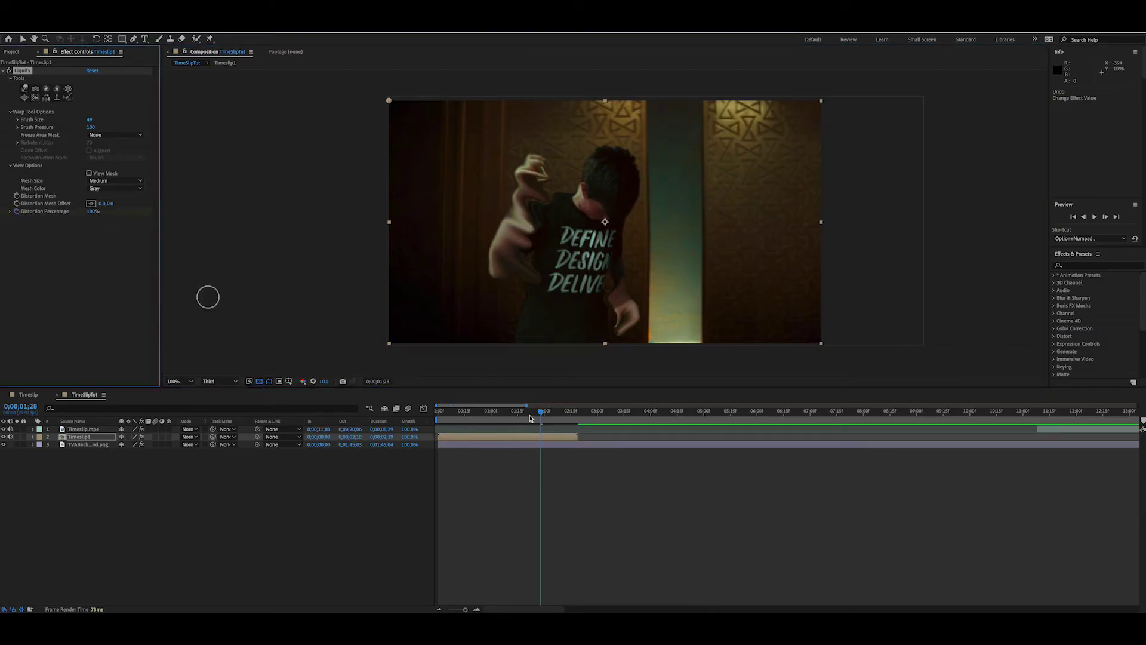
{"action": "left_click", "coordinate": [1086, 217]}
{"action": "left_click", "coordinate": [1085, 217]}
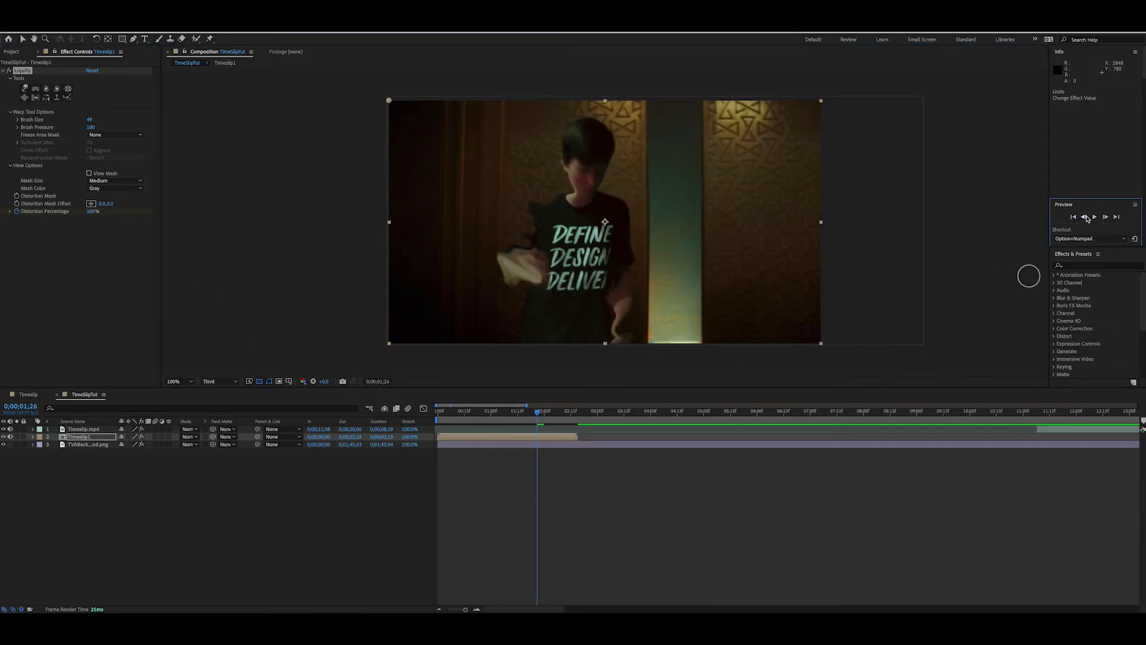
{"action": "left_click", "coordinate": [1085, 217]}
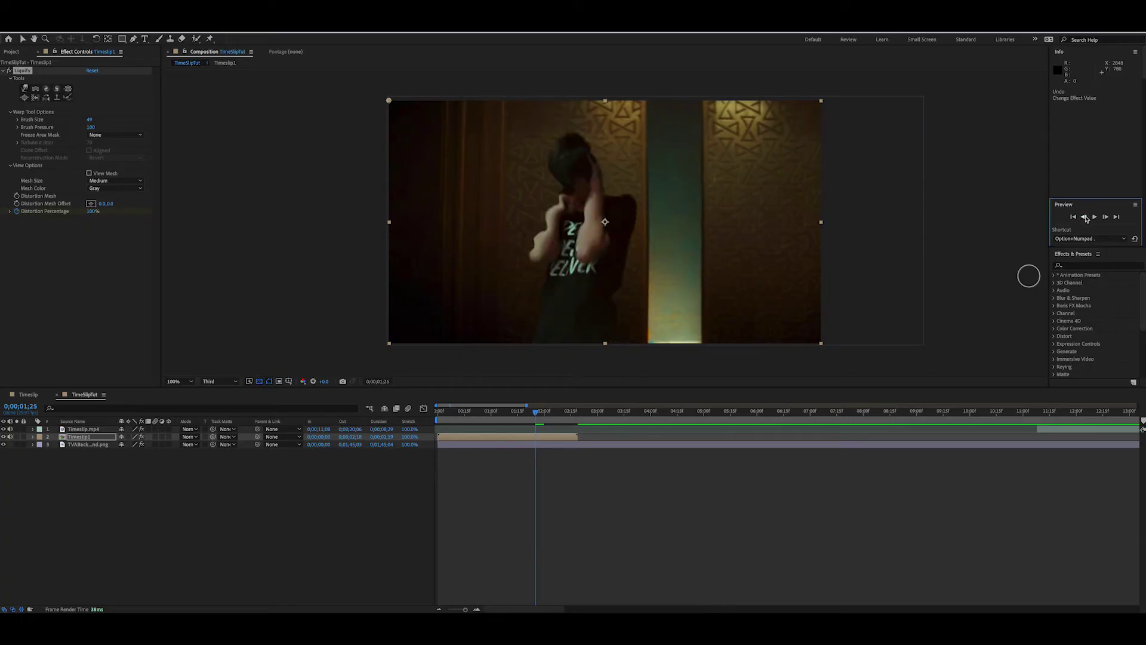
{"action": "left_click_drag", "start_coordinate": [92, 211], "coordinate": [11, 211]}
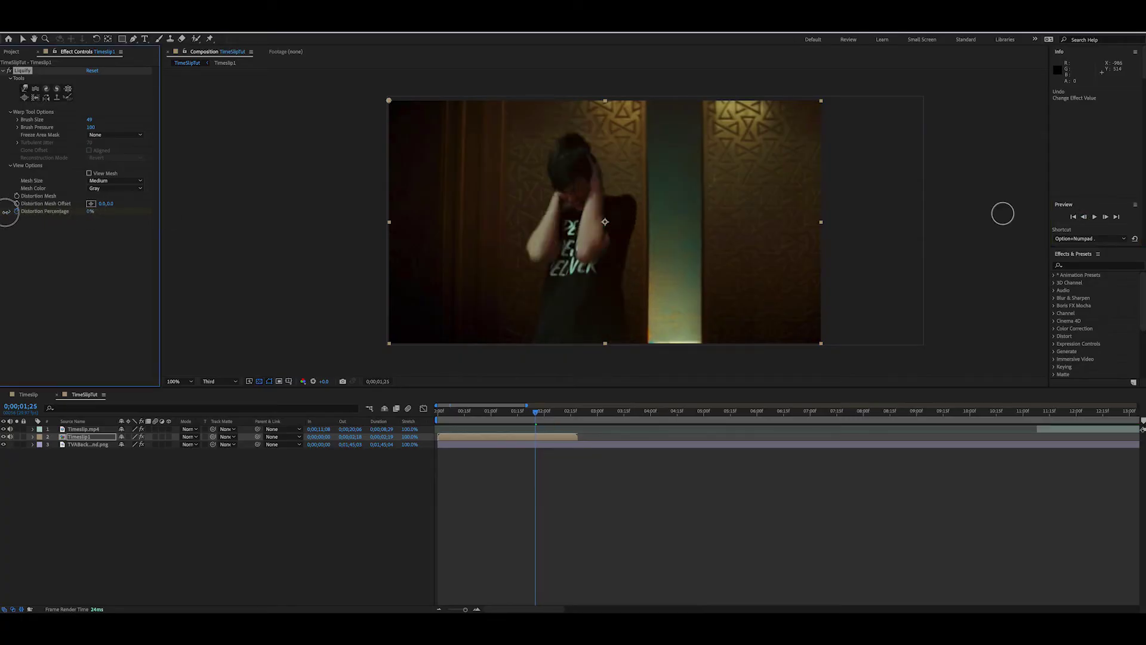
Set the Distortion Percentage of Timeslip1 to 0% at 0;00;02;01.
{"action": "left_click", "coordinate": [1106, 217]}
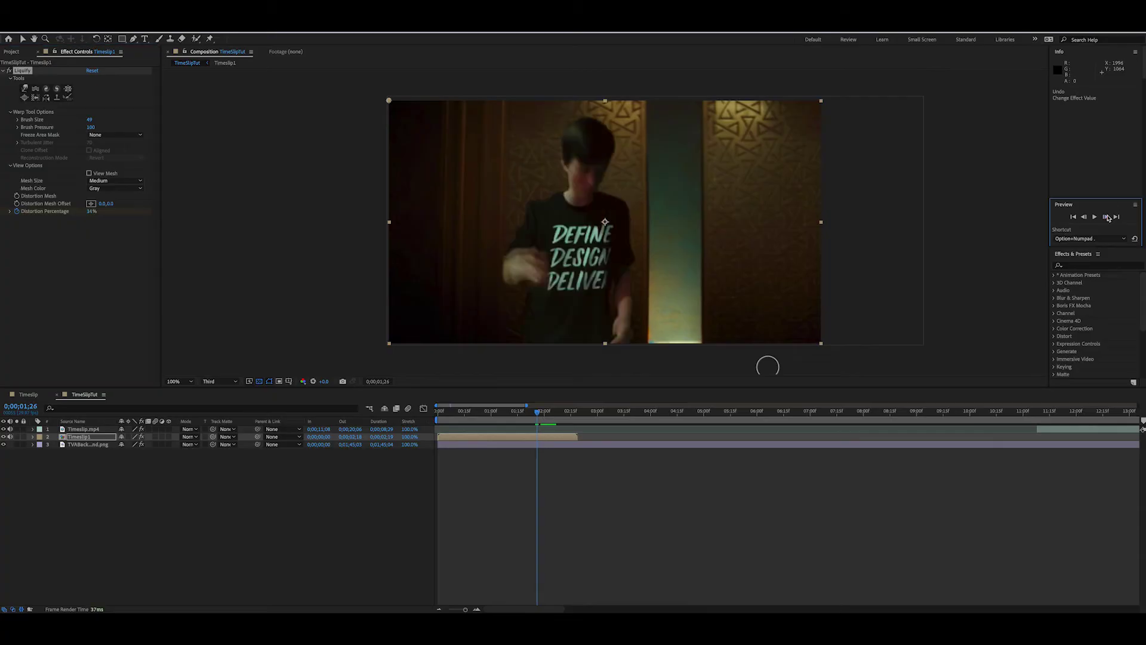
{"action": "left_click", "coordinate": [1107, 217]}
{"action": "left_click", "coordinate": [1106, 218]}
{"action": "left_click", "coordinate": [1106, 217]}
{"action": "left_click", "coordinate": [1106, 218]}
{"action": "left_click", "coordinate": [1106, 218]}
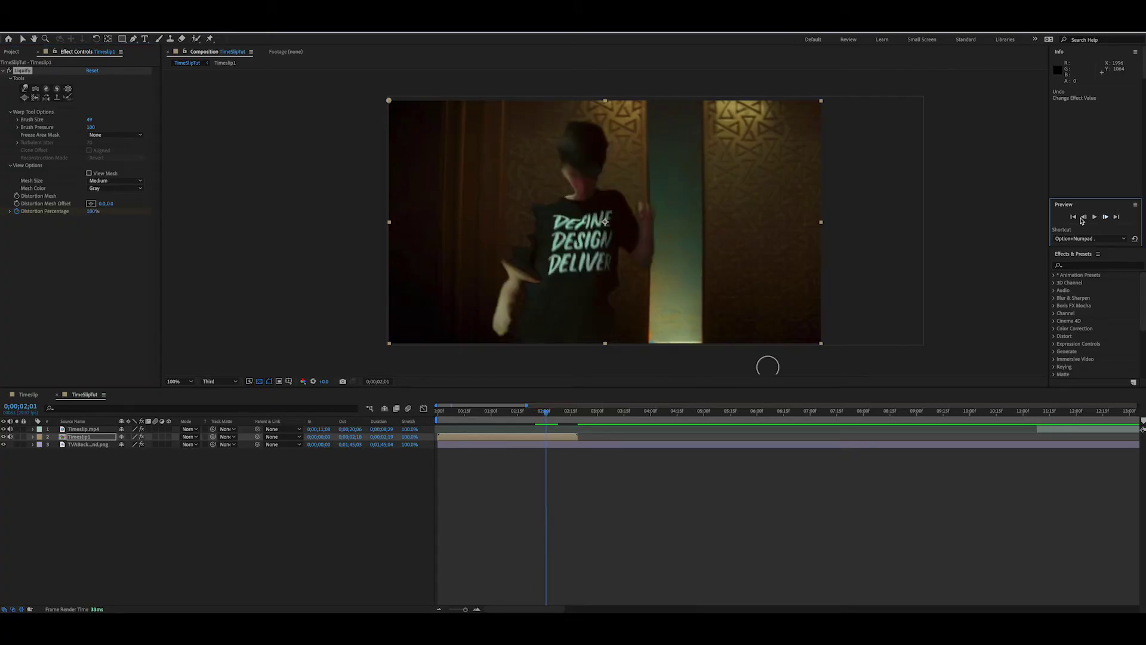
{"action": "mouse_move", "coordinate": [92, 211]}
{"action": "left_mouse_down"}
{"action": "mouse_move", "coordinate": [9, 212]}
{"action": "mouse_move", "coordinate": [16, 224]}
{"action": "left_mouse_up"}
{"action": "left_click_drag", "start_coordinate": [88, 214], "coordinate": [48, 216]}
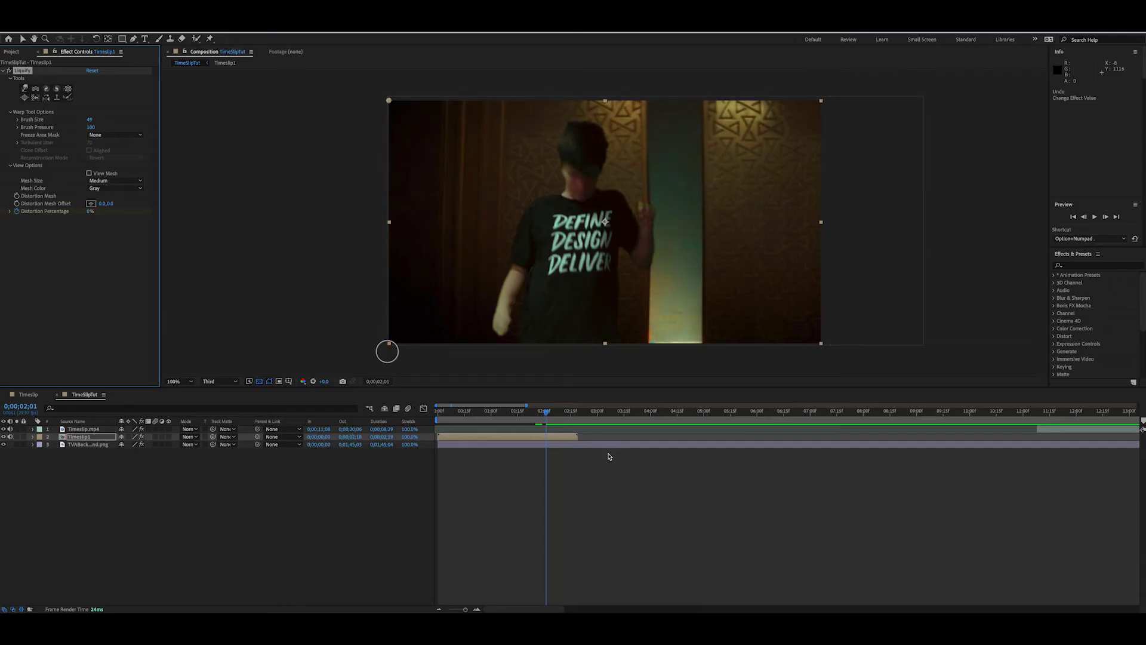
Split the Timeslip1 layer at 0;00;02;01 and preview the second distortion.
{"action": "key", "text": "v"}
{"action": "key", "text": "super+shift+d"}
{"action": "left_click_drag", "start_coordinate": [543, 414], "coordinate": [470, 417]}
{"action": "key", "text": "space"}
{"action": "key", "text": "space"}
{"action": "key", "text": "space"}
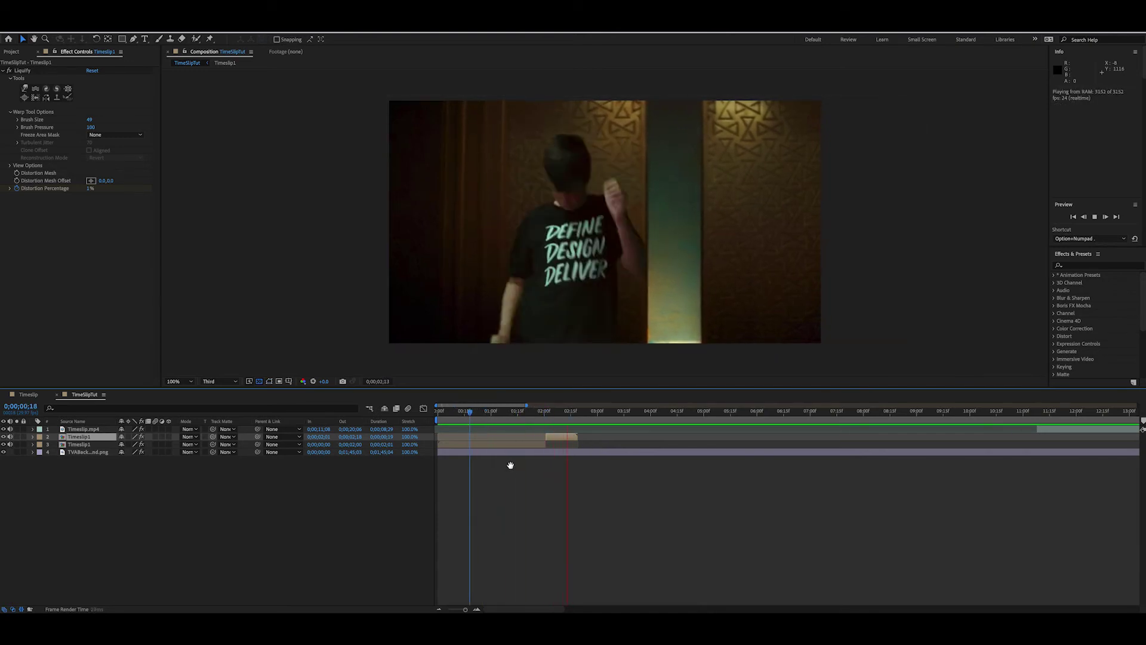
Replace the Liquify effect on the second Timeslip1 part with a fresh Liquify at 0;00;02;04.
{"action": "mouse_move", "coordinate": [559, 412]}
{"action": "left_mouse_down"}
{"action": "mouse_move", "coordinate": [533, 418]}
{"action": "mouse_move", "coordinate": [552, 415]}
{"action": "left_mouse_up"}
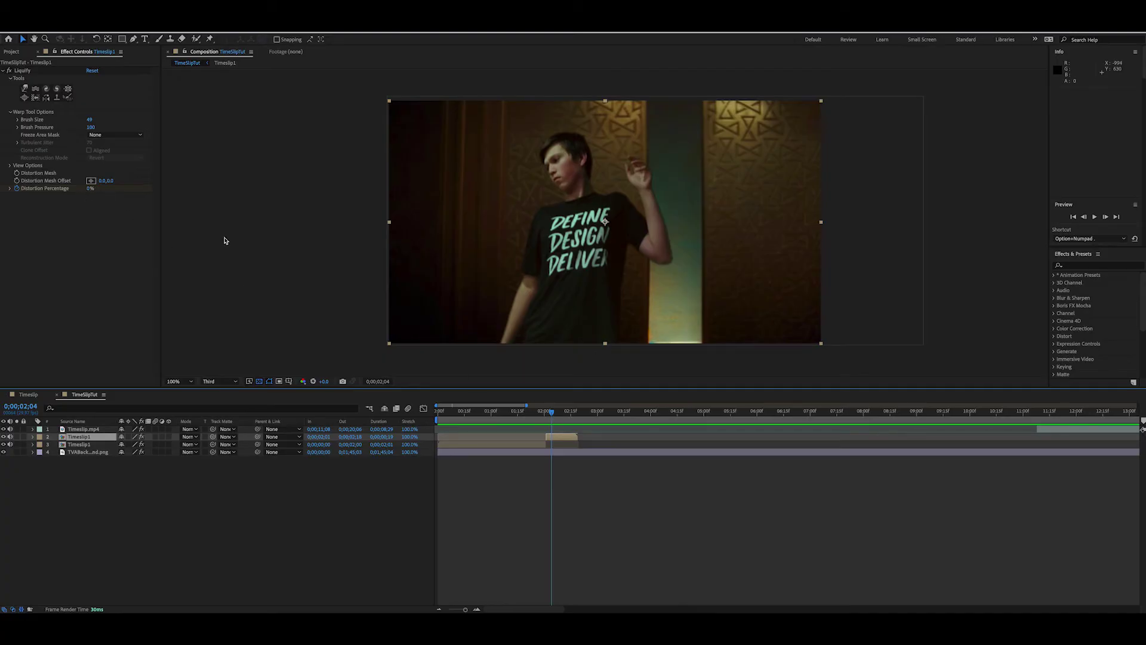
{"action": "left_click", "coordinate": [24, 71]}
{"action": "key", "text": "Delete"}
{"action": "left_click", "coordinate": [234, 23]}
{"action": "left_click", "coordinate": [183, 41]}
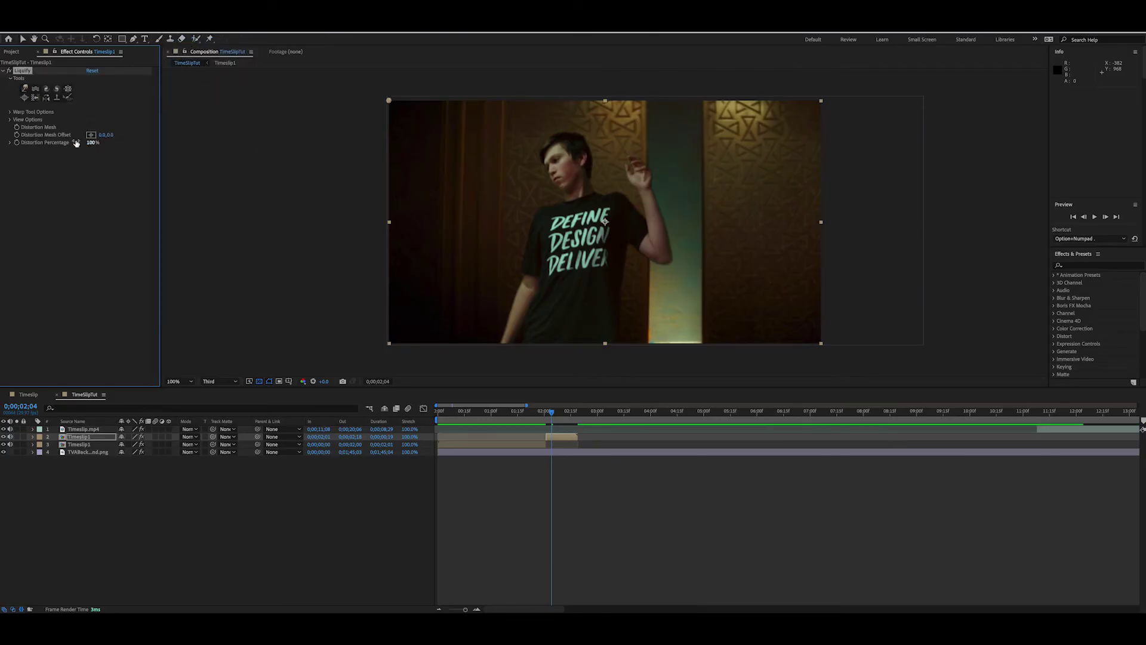
Warp the raised arm and the lowered arm of the second Timeslip1 part with the Liquify Warp tool at 0;00;02;04.
{"action": "left_click", "coordinate": [10, 111]}
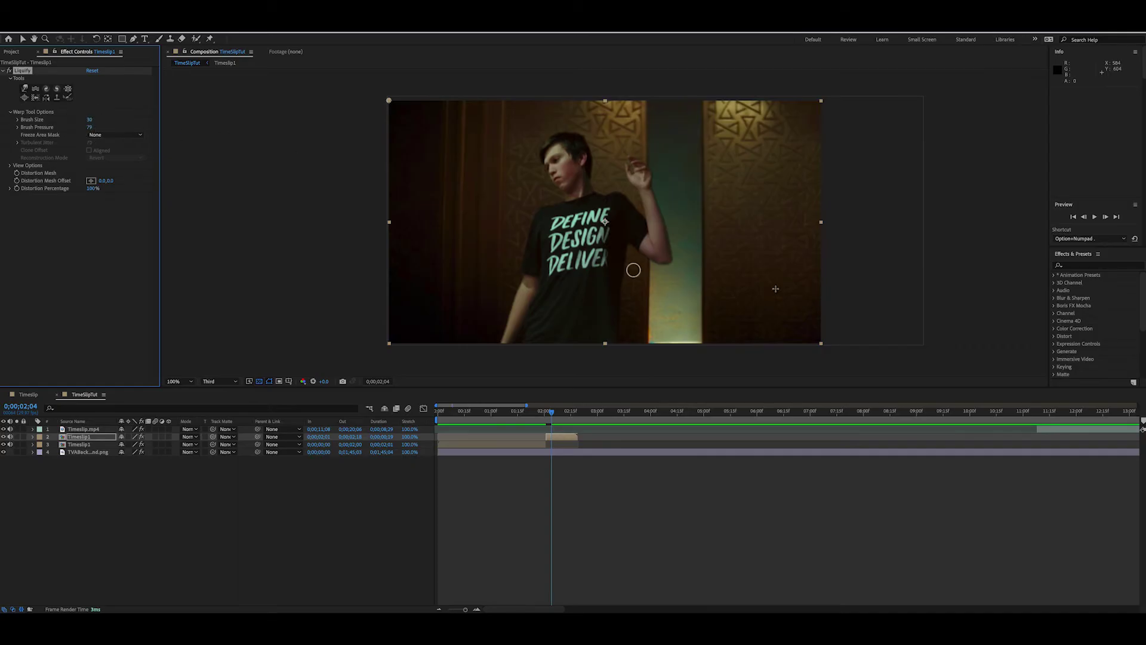
{"action": "mouse_move", "coordinate": [645, 183]}
{"action": "left_mouse_down"}
{"action": "mouse_move", "coordinate": [612, 214]}
{"action": "mouse_move", "coordinate": [622, 202]}
{"action": "left_mouse_up"}
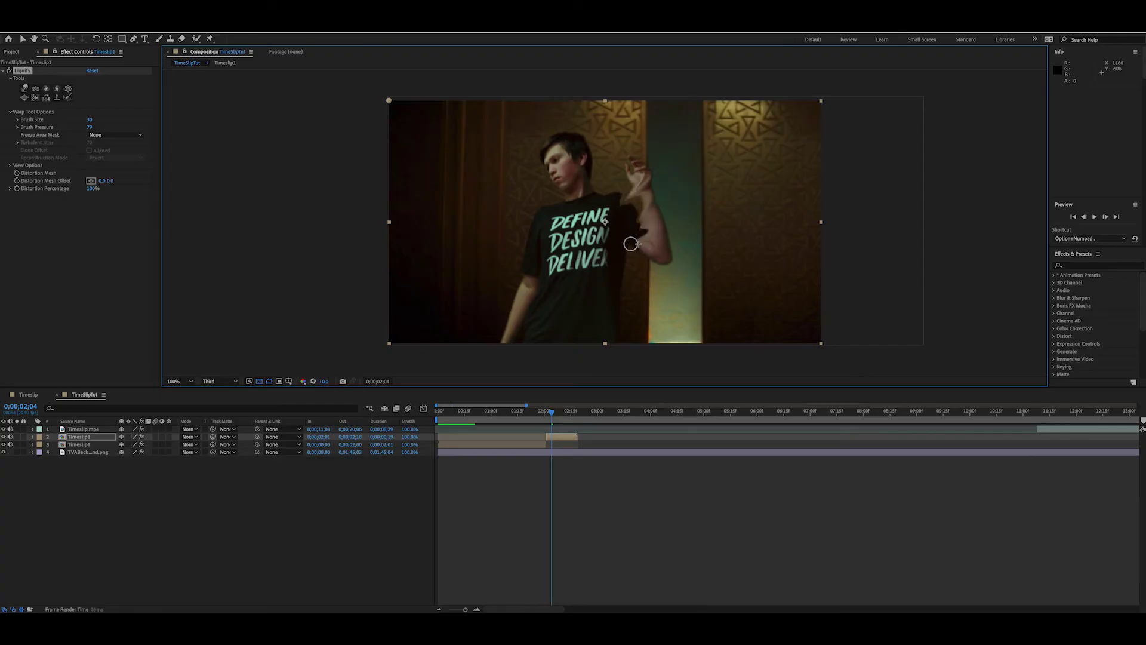
{"action": "left_click_drag", "start_coordinate": [642, 171], "coordinate": [624, 188]}
{"action": "left_click_drag", "start_coordinate": [657, 256], "coordinate": [627, 257]}
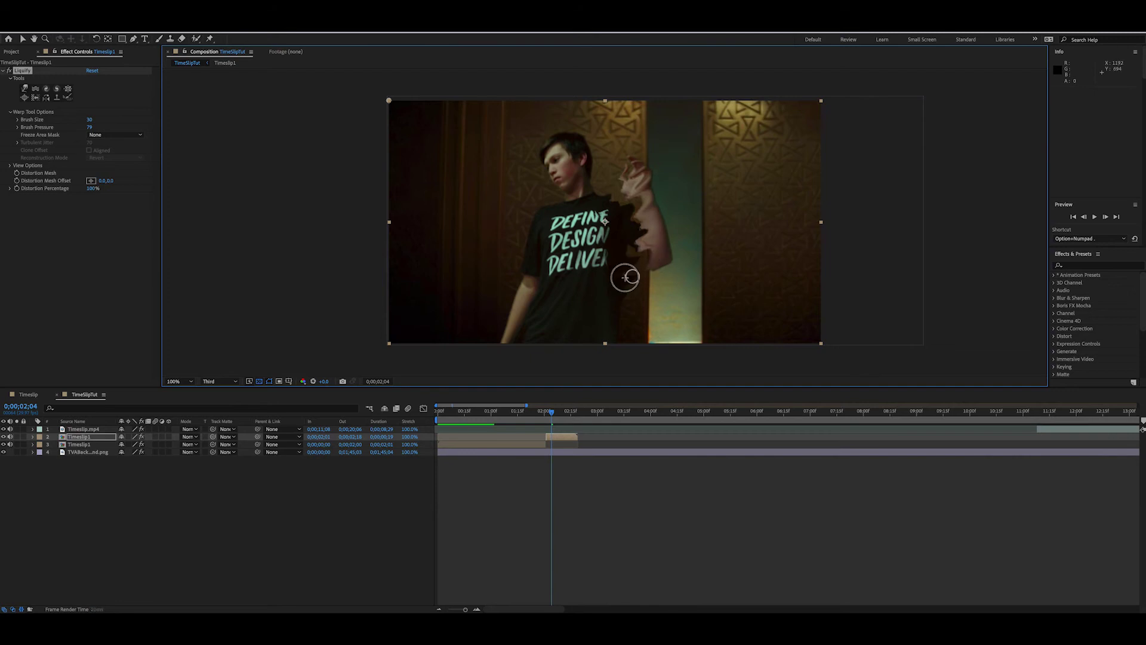
{"action": "left_click_drag", "start_coordinate": [517, 327], "coordinate": [497, 323]}
{"action": "mouse_move", "coordinate": [520, 312]}
{"action": "left_mouse_down"}
{"action": "mouse_move", "coordinate": [502, 306]}
{"action": "mouse_move", "coordinate": [504, 287]}
{"action": "left_mouse_up"}
Enable keyframing for the Liquify Distortion Percentage and drop it to about 0% at 0;00;02;00.
{"action": "left_click_drag", "start_coordinate": [552, 414], "coordinate": [550, 416]}
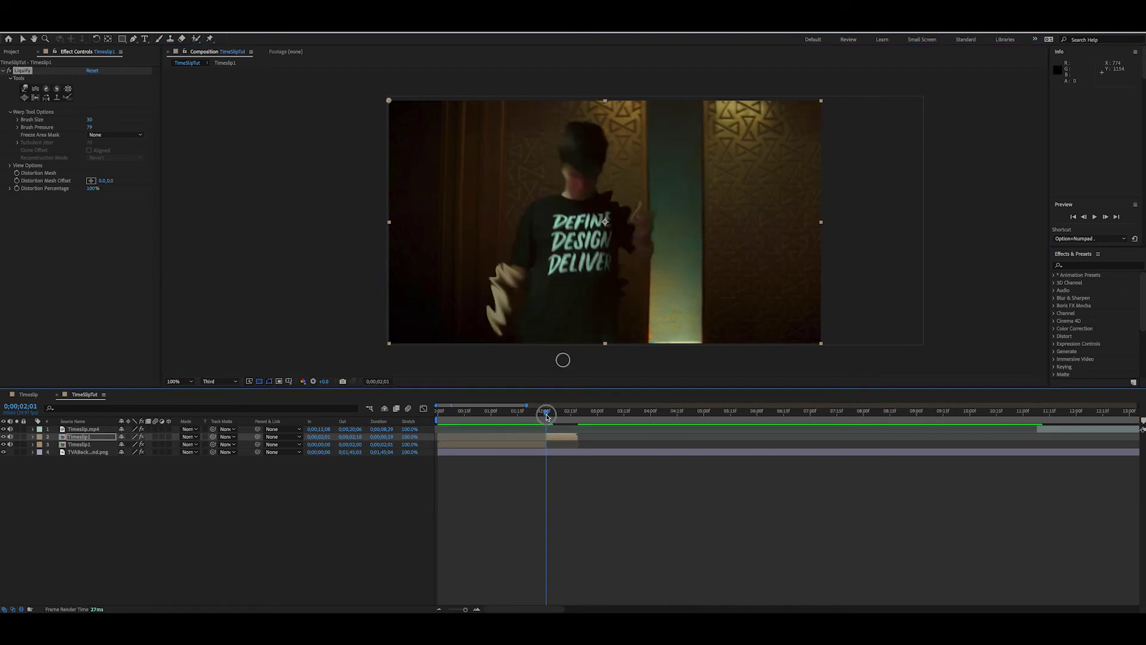
{"action": "left_click", "coordinate": [16, 189]}
{"action": "left_click", "coordinate": [550, 417]}
{"action": "left_click_drag", "start_coordinate": [551, 417], "coordinate": [545, 419]}
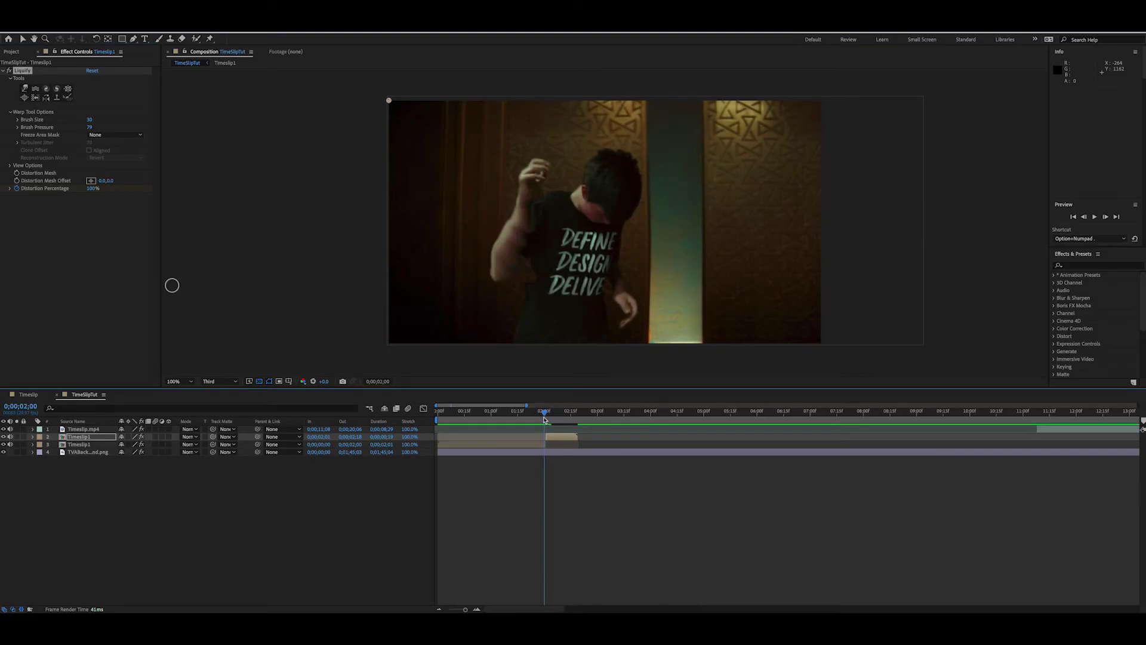
{"action": "left_click_drag", "start_coordinate": [89, 189], "coordinate": [3, 187]}
{"action": "left_click", "coordinate": [545, 414]}
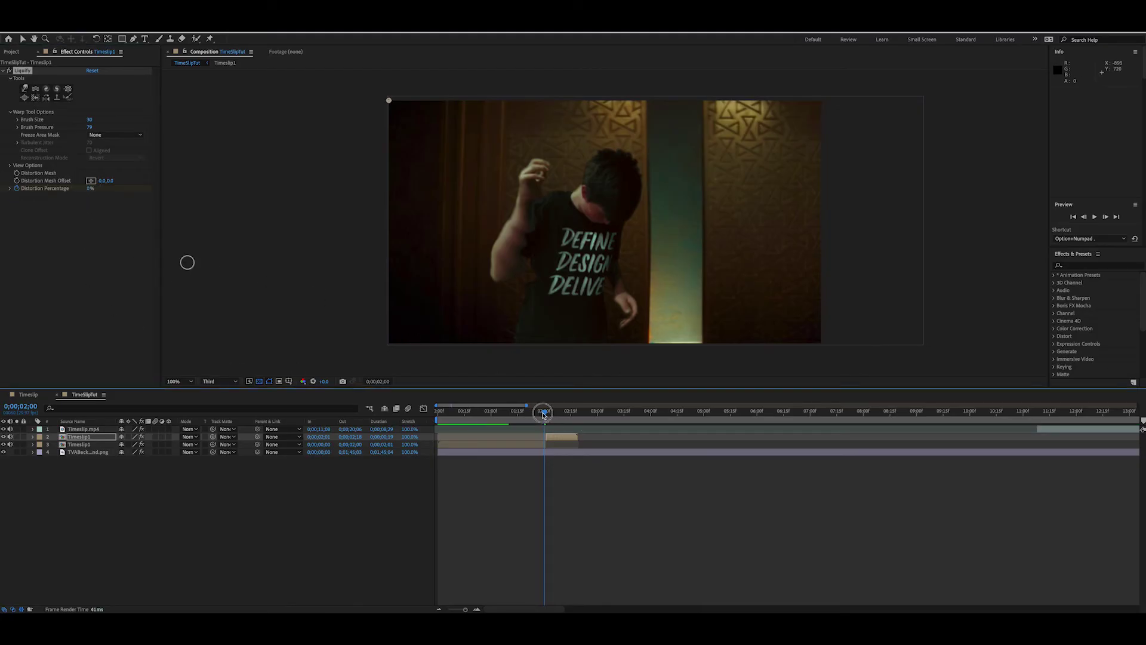
Keyframe the Distortion Percentage back down at 0;00;02;06 and preview the distortion from 0;00;01;18.
{"action": "left_click_drag", "start_coordinate": [548, 414], "coordinate": [555, 414]}
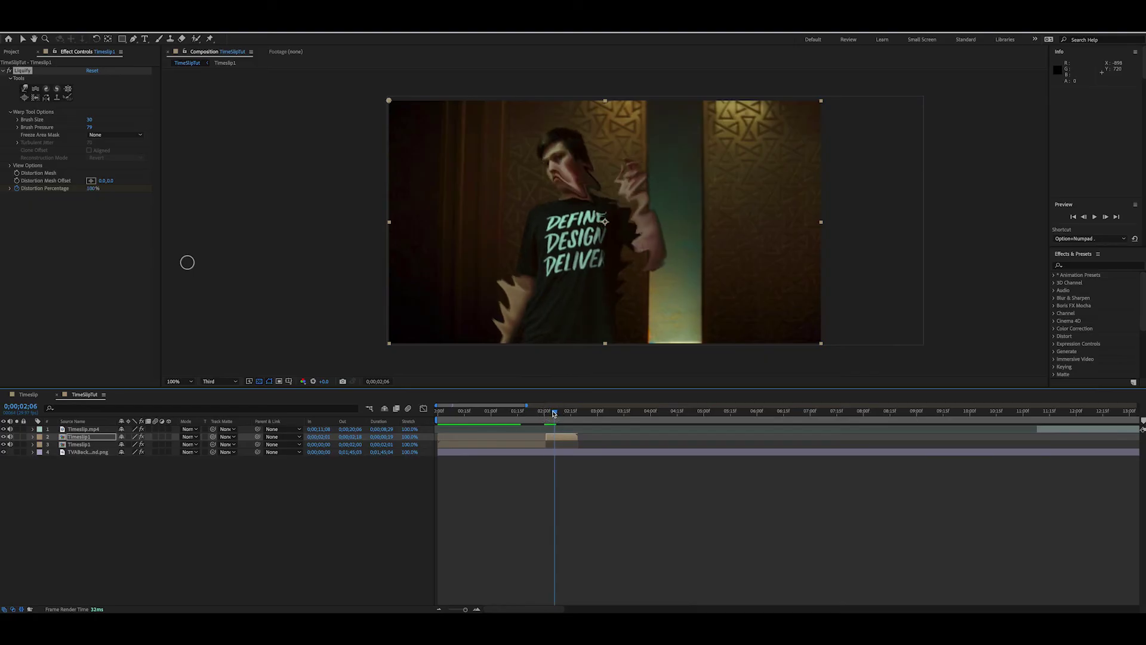
{"action": "left_click_drag", "start_coordinate": [93, 191], "coordinate": [4, 198]}
{"action": "left_click_drag", "start_coordinate": [556, 411], "coordinate": [523, 413]}
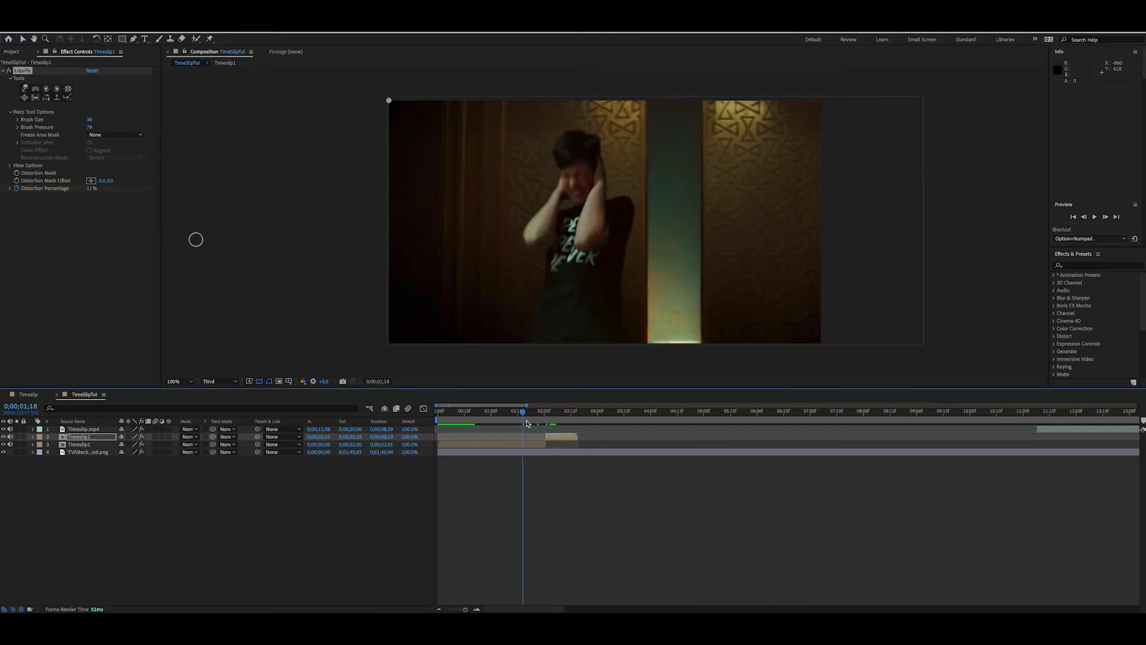
{"action": "key", "text": "space"}
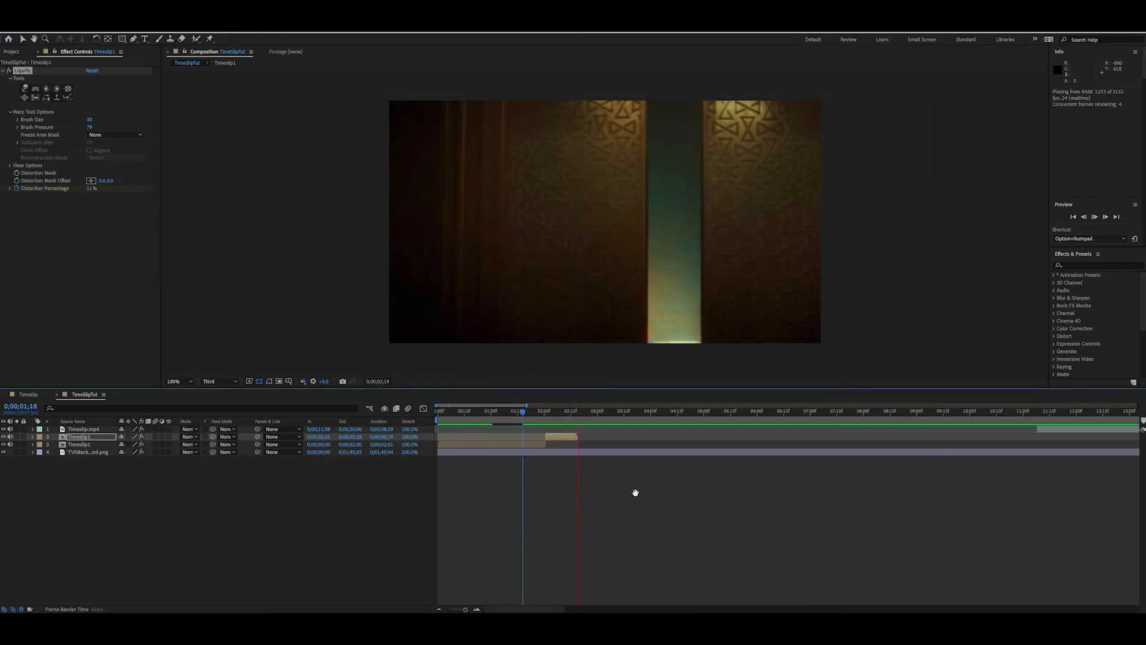
{"action": "mouse_move", "coordinate": [563, 421]}
{"action": "left_mouse_down"}
{"action": "mouse_move", "coordinate": [547, 422]}
{"action": "mouse_move", "coordinate": [561, 421]}
{"action": "left_mouse_up"}
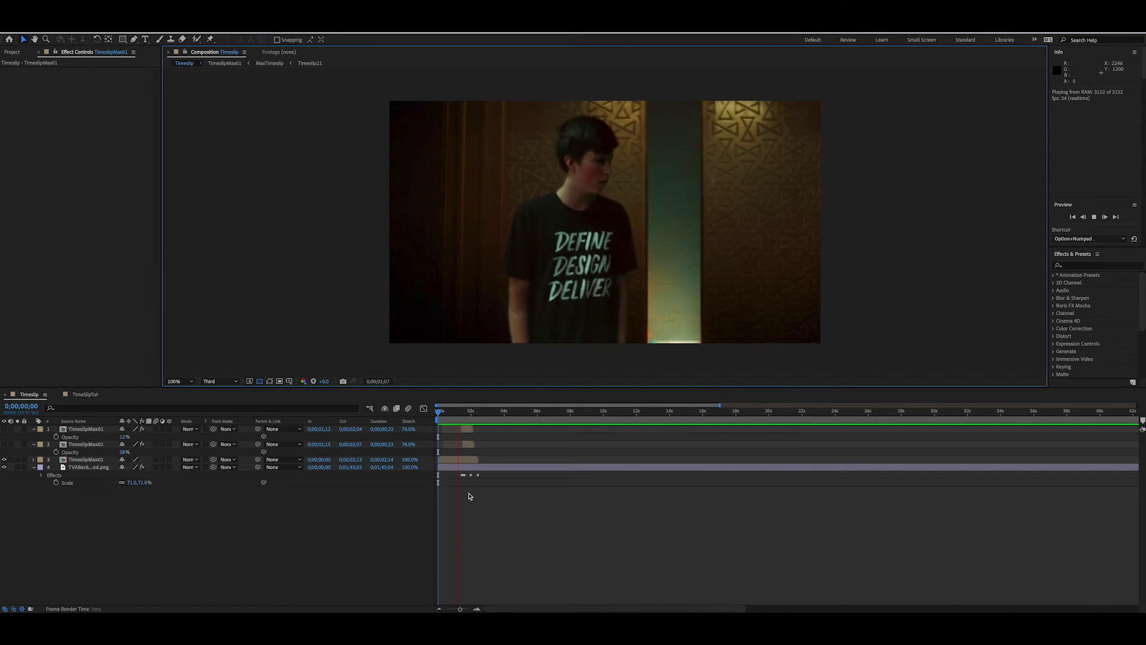
In the Timeslip composition, hide the lowest TimeslipMax01 layer and preview the CC Flo Motion distortion on the TVA background.
{"action": "key", "text": "space"}
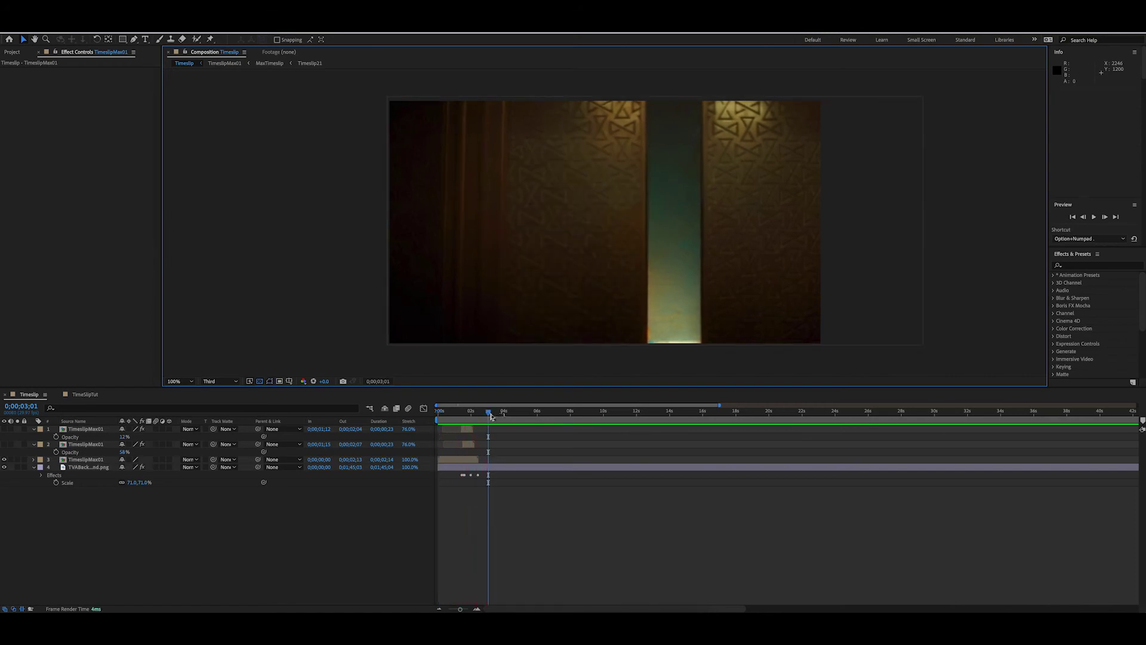
{"action": "left_click_drag", "start_coordinate": [490, 414], "coordinate": [443, 428]}
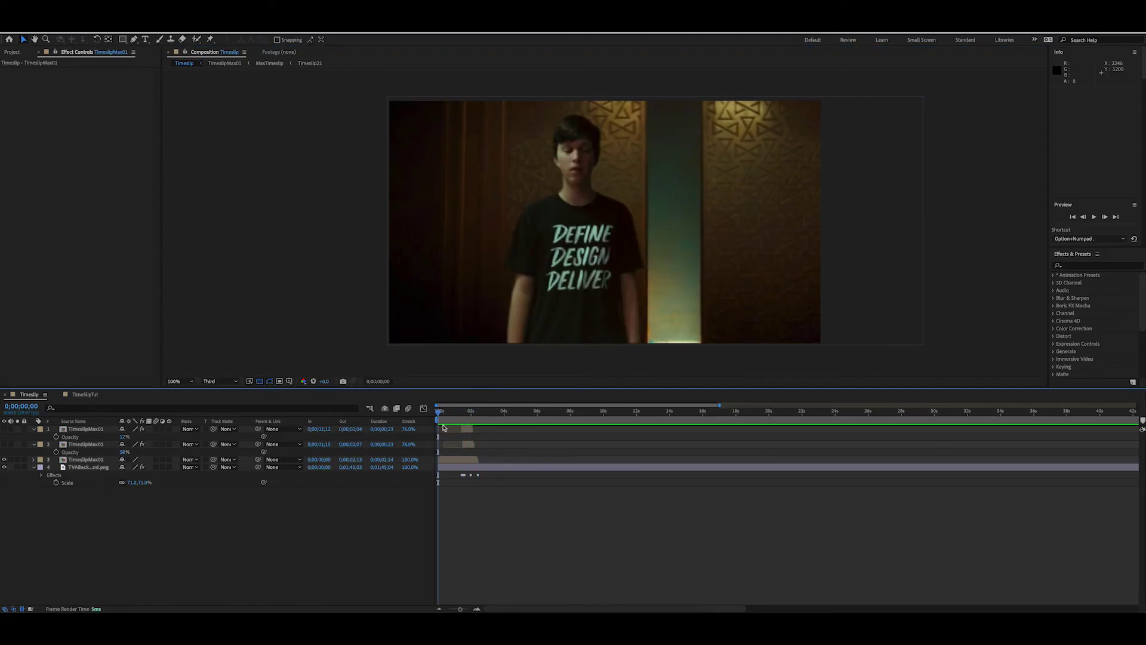
{"action": "left_click", "coordinate": [5, 460]}
{"action": "left_click", "coordinate": [451, 470]}
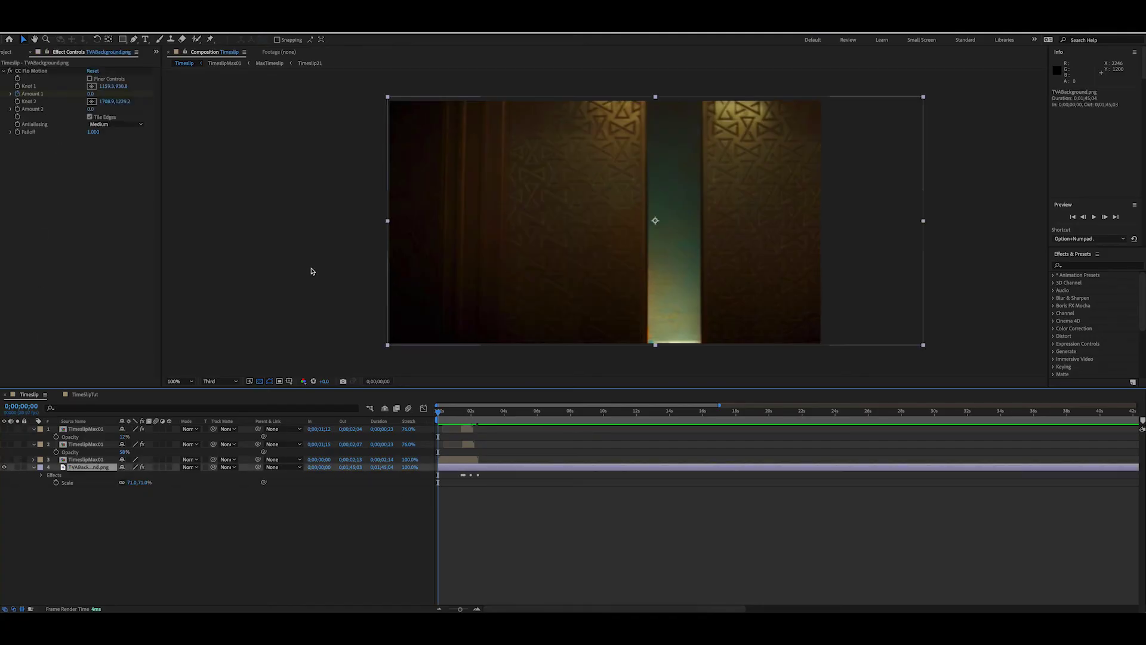
{"action": "mouse_move", "coordinate": [440, 418]}
{"action": "left_mouse_down"}
{"action": "mouse_move", "coordinate": [481, 418]}
{"action": "mouse_move", "coordinate": [449, 418]}
{"action": "left_mouse_up"}
{"action": "left_click", "coordinate": [570, 525]}
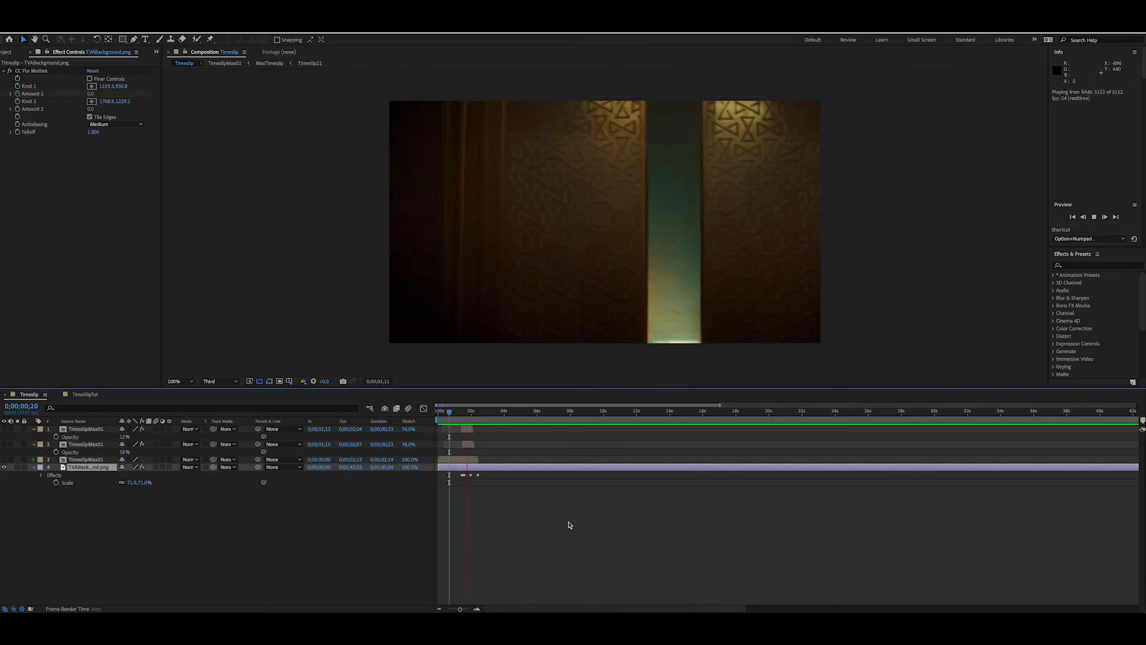
{"action": "left_click_drag", "start_coordinate": [480, 418], "coordinate": [455, 428]}
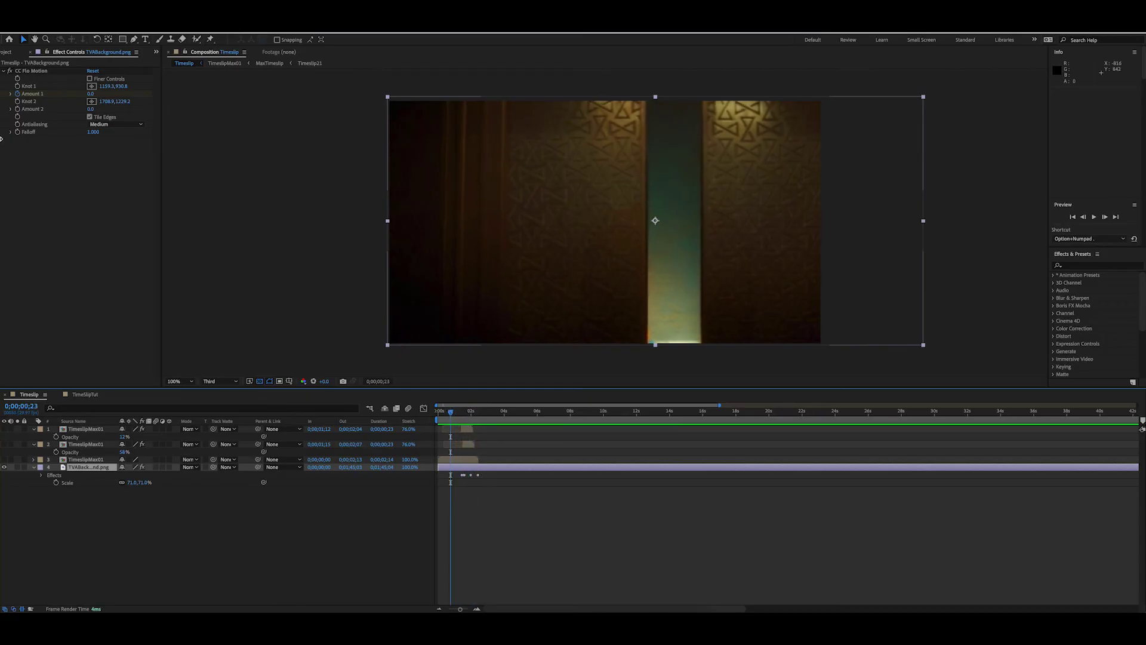
{"action": "key", "text": "space"}
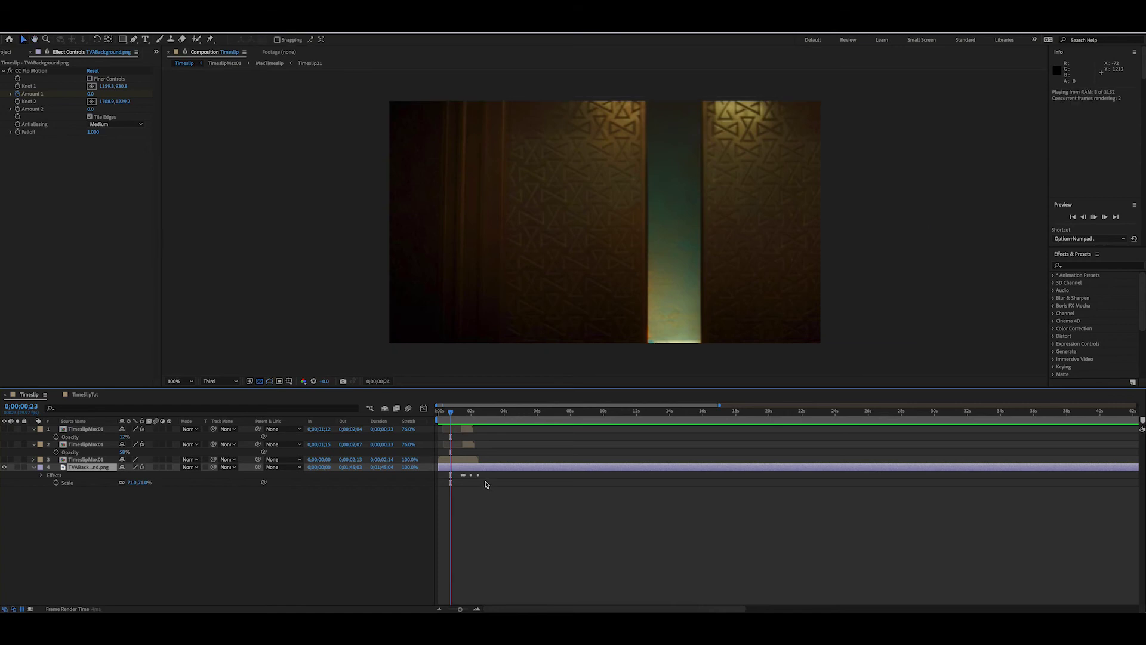
Show the lowest TimeslipMax01 layer again and preview it together with the background distortion.
{"action": "left_click", "coordinate": [4, 459]}
{"action": "key", "text": "space"}
{"action": "key", "text": "space"}
{"action": "left_click", "coordinate": [452, 415]}
{"action": "key", "text": "space"}
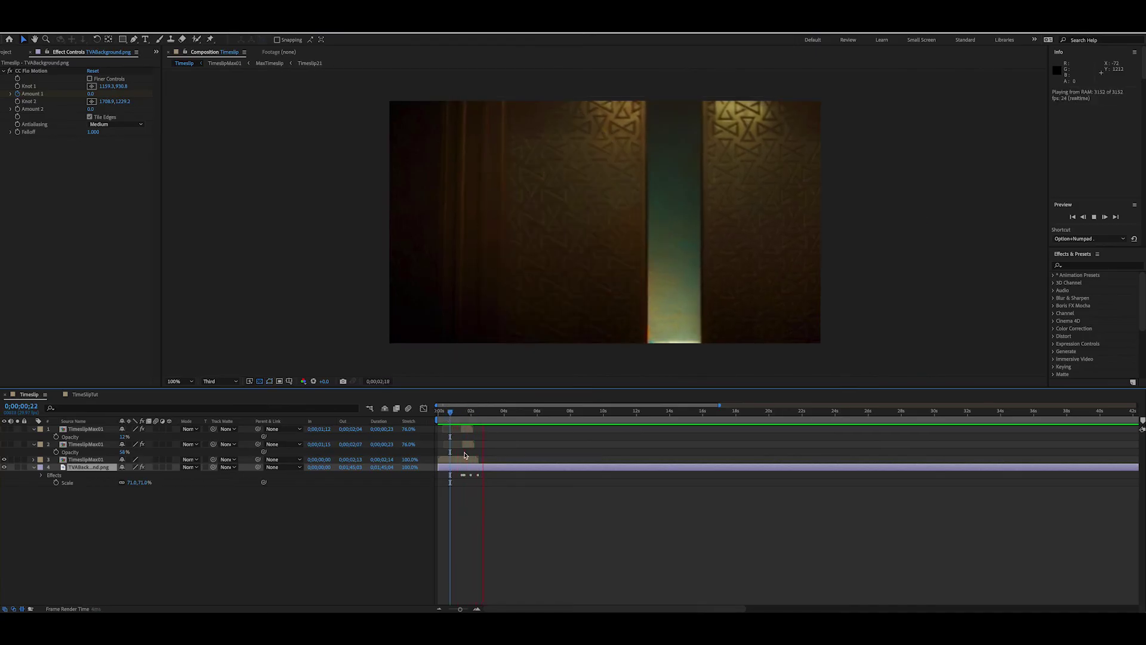
{"action": "key", "text": "space"}
Delete the two hidden TimeslipMax01 copies above the visible full-length layer.
{"action": "left_click_drag", "start_coordinate": [482, 421], "coordinate": [460, 423]}
{"action": "left_click", "coordinate": [70, 446]}
{"action": "key", "text": "Delete"}
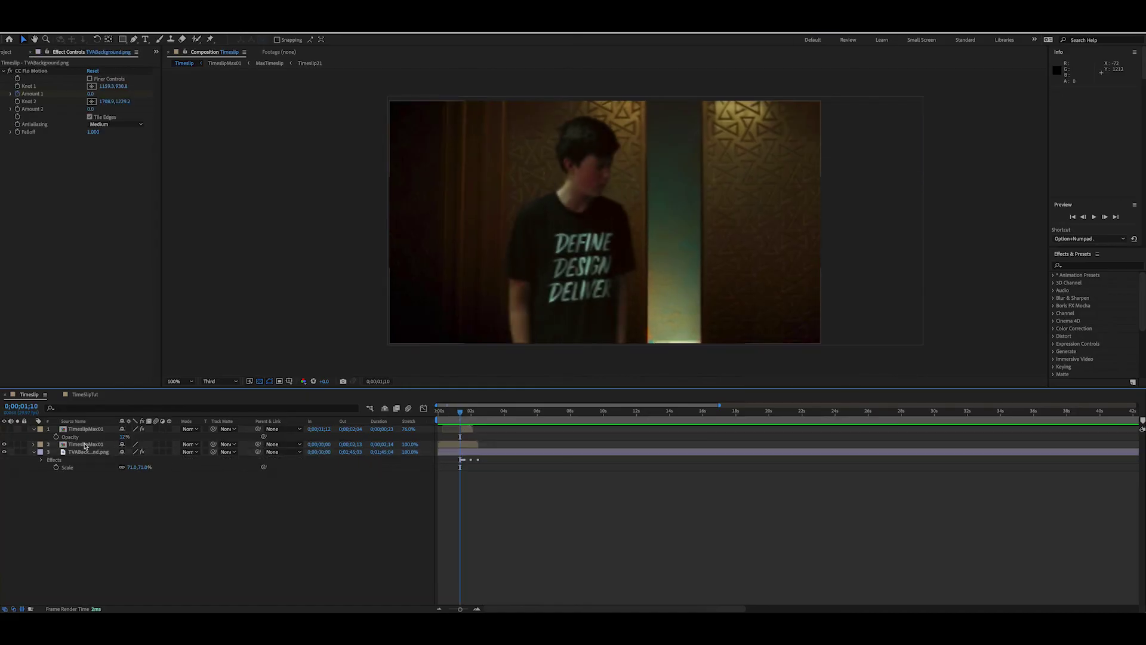
{"action": "left_click", "coordinate": [77, 430]}
{"action": "key", "text": "Delete"}
Duplicate the remaining TimeslipMax01 layer and trim the copy's start to 0;00;01;10.
{"action": "left_click", "coordinate": [83, 429]}
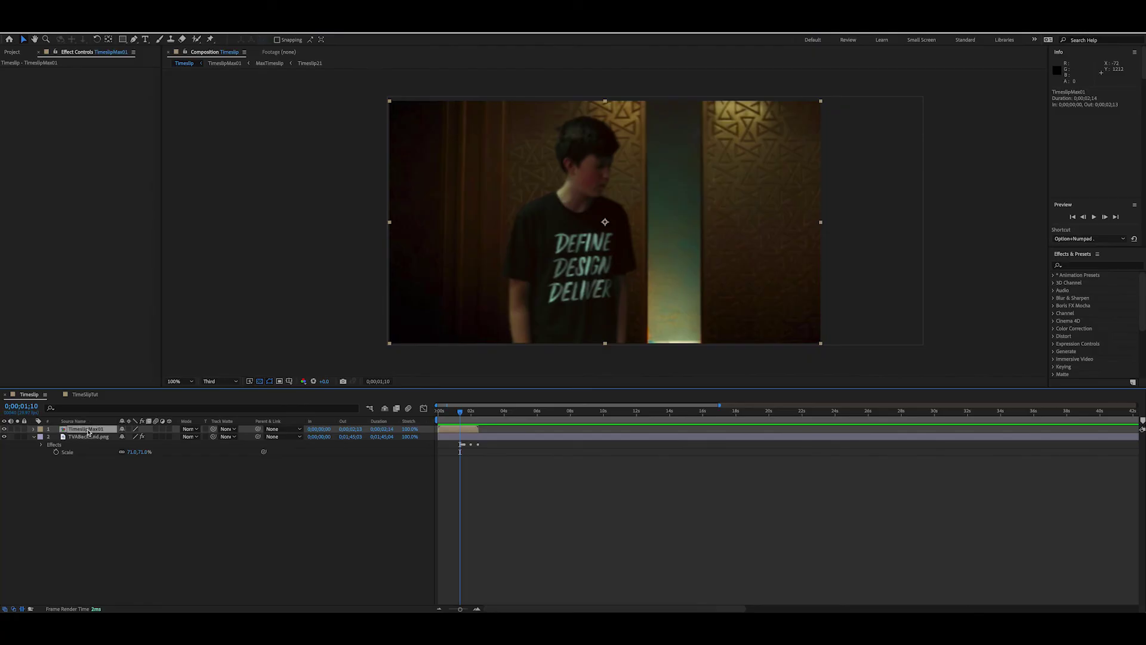
{"action": "key", "text": "ctrl+d"}
{"action": "left_click_drag", "start_coordinate": [443, 431], "coordinate": [463, 413]}
{"action": "key", "text": "super+z"}
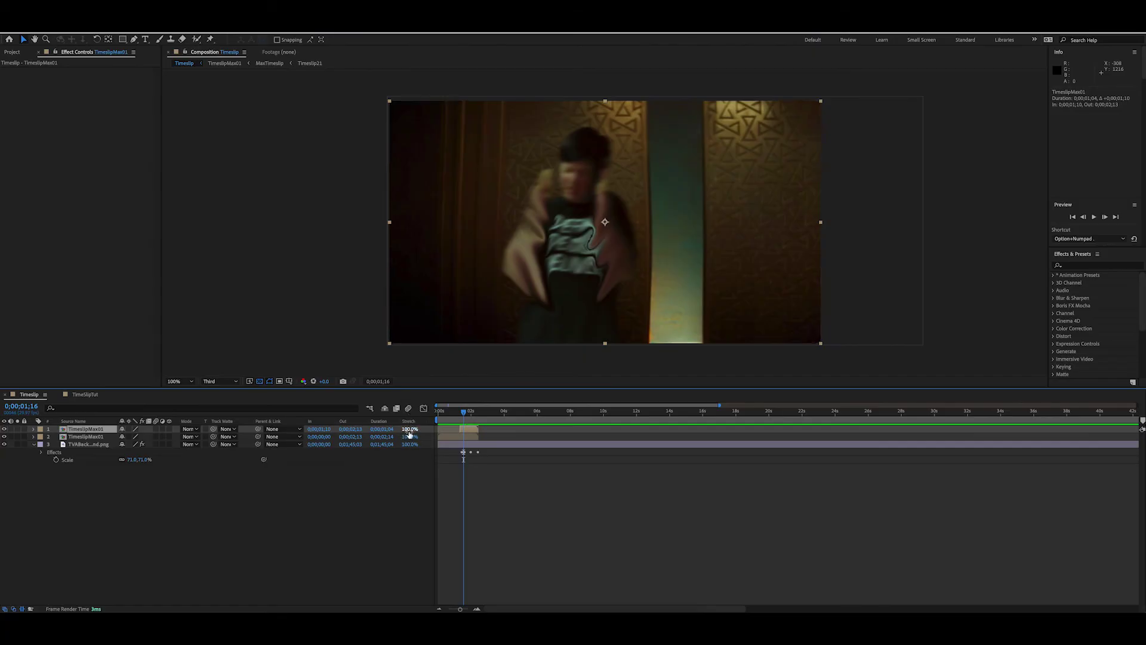
Set the copy's time stretch to 73%, shift it to start at 0;00;01;15 and preview the overlapping motion.
{"action": "left_click_drag", "start_coordinate": [408, 435], "coordinate": [400, 436]}
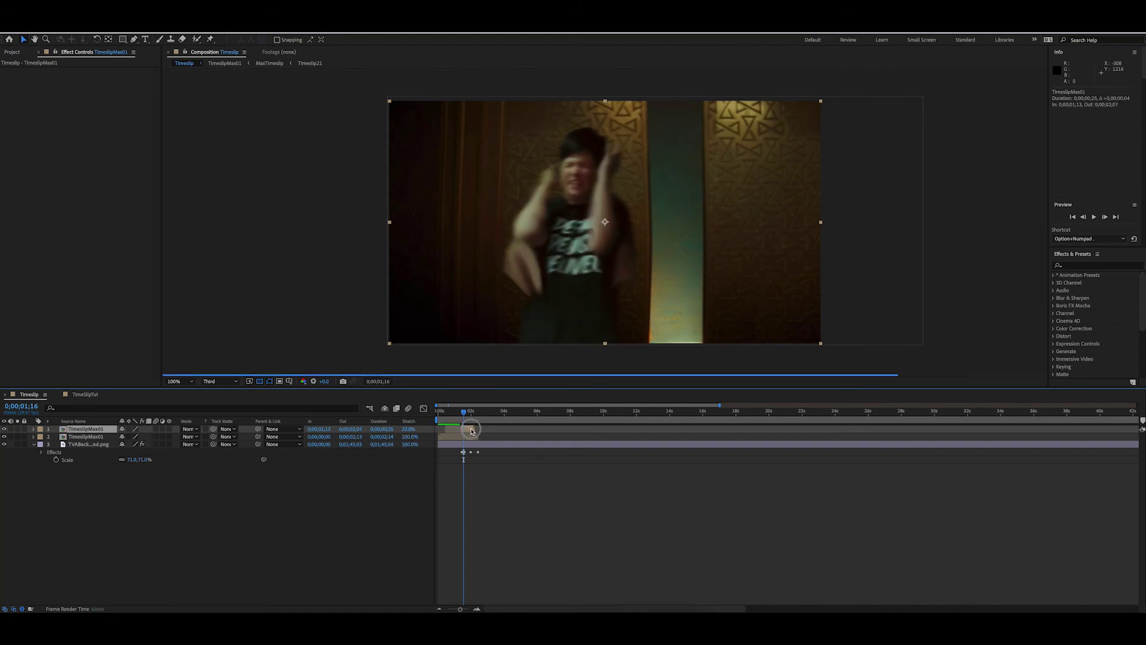
{"action": "left_click_drag", "start_coordinate": [471, 430], "coordinate": [473, 429]}
{"action": "key", "text": "space"}
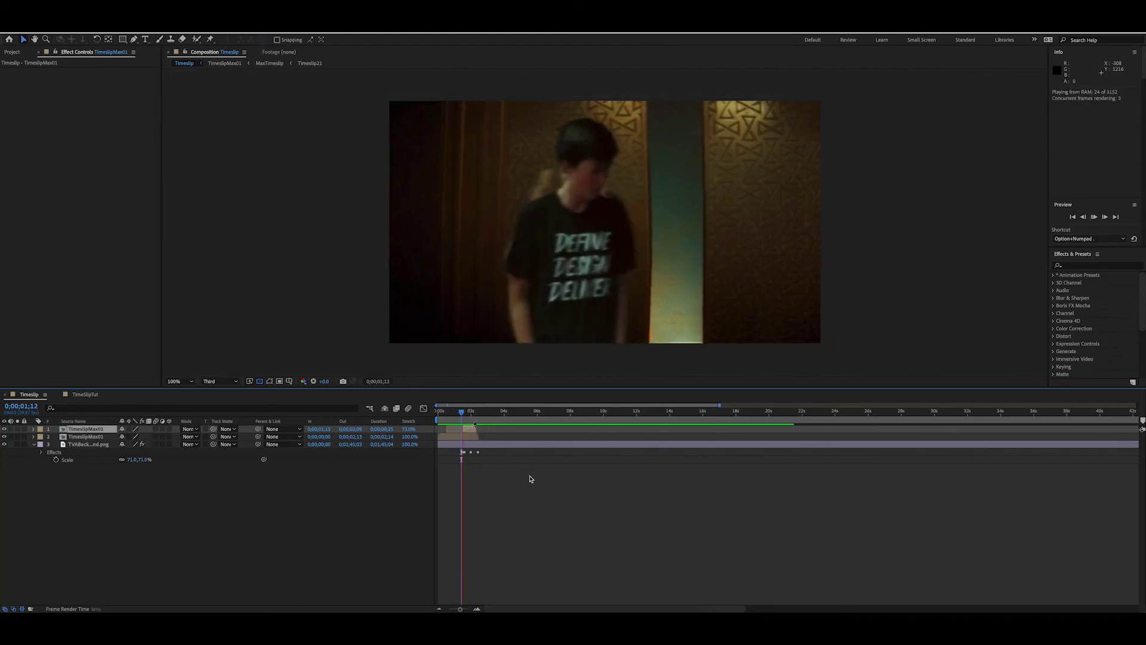
{"action": "key", "text": "space"}
{"action": "left_click_drag", "start_coordinate": [486, 413], "coordinate": [460, 426]}
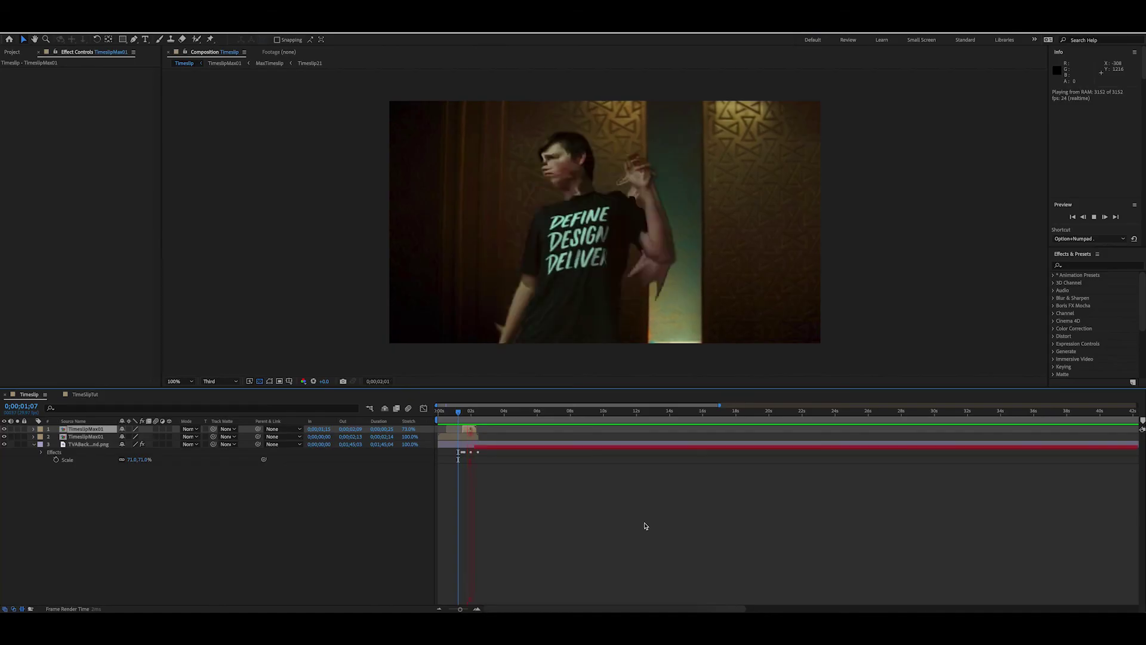
{"action": "key", "text": "space"}
{"action": "left_click_drag", "start_coordinate": [478, 417], "coordinate": [480, 416]}
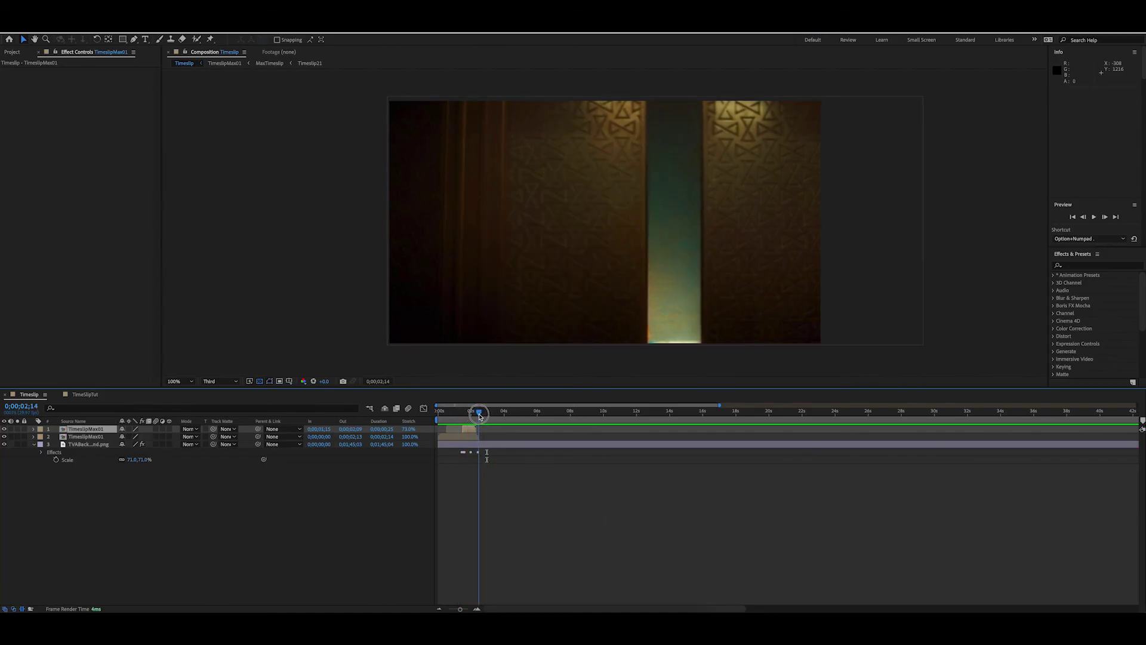
{"action": "key", "text": "space"}
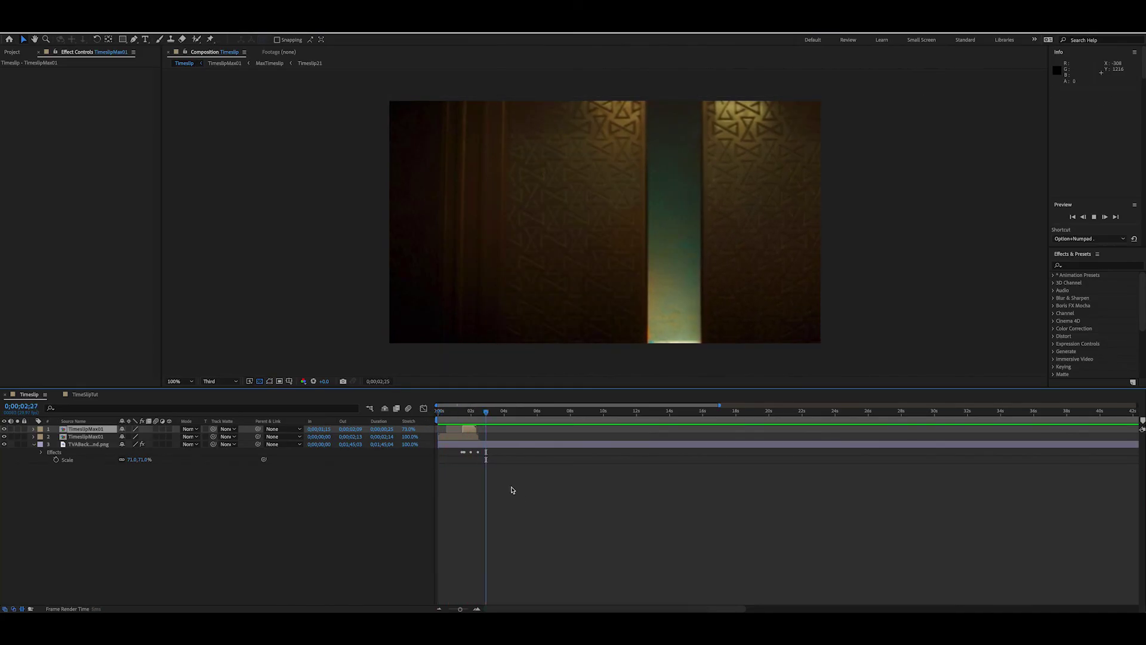
Duplicate the stretched TimeslipMax01 copy and apply Directional Blur with Direction 90° and Blur Length 109.6.
{"action": "left_click", "coordinate": [469, 413]}
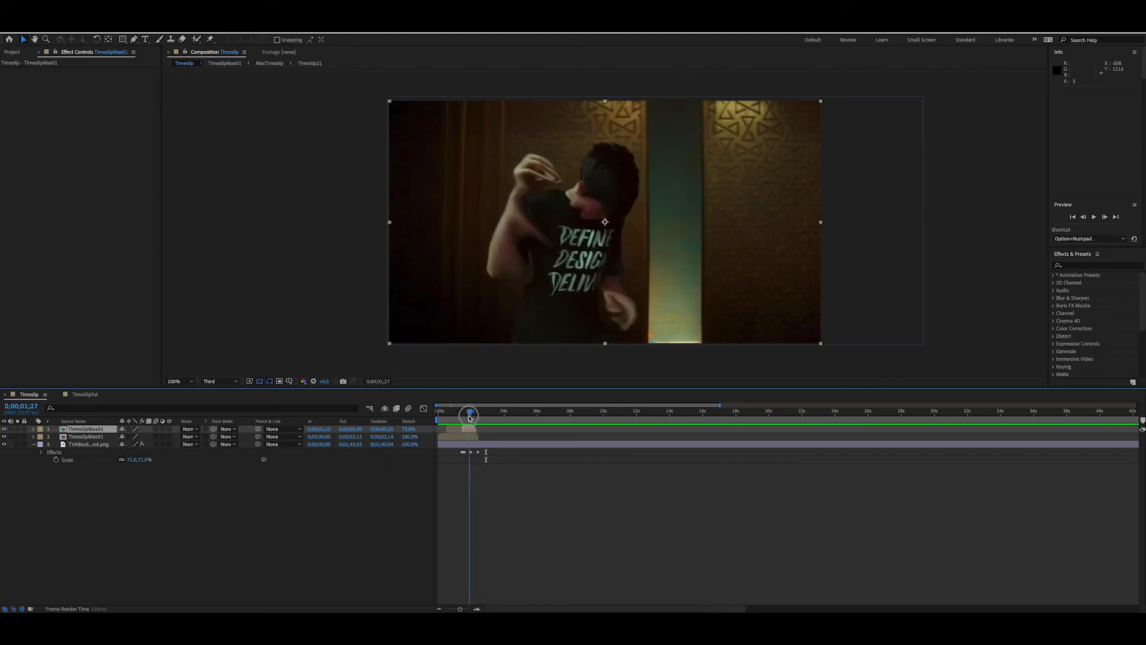
{"action": "left_click_drag", "start_coordinate": [470, 418], "coordinate": [467, 418]}
{"action": "key", "text": "ctrl+d"}
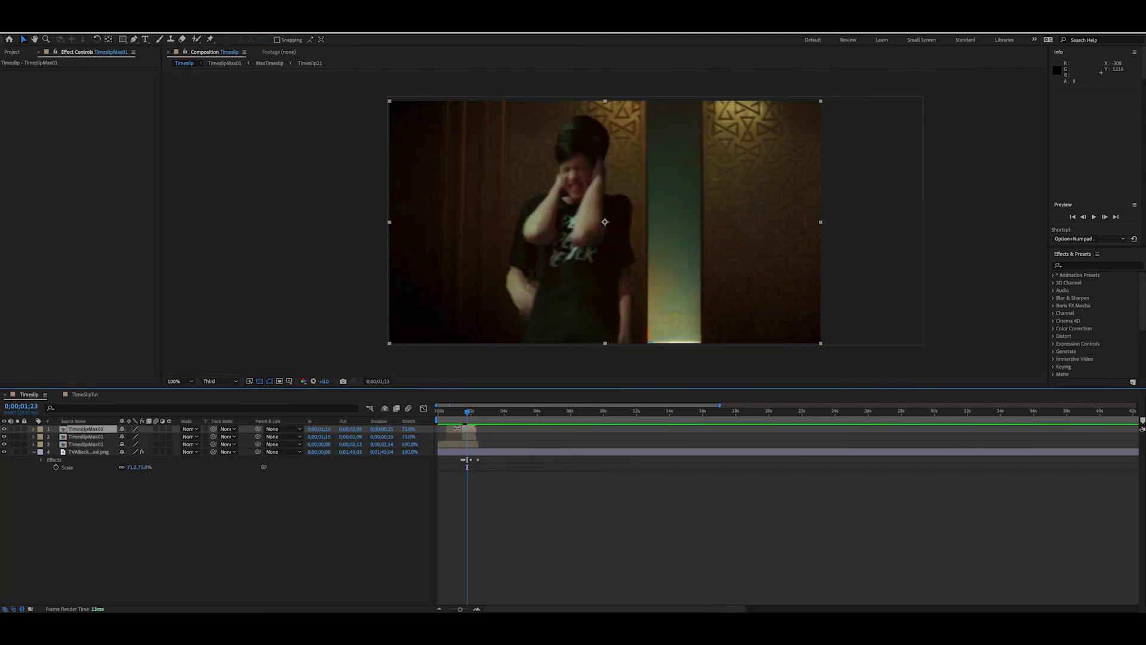
{"action": "left_click", "coordinate": [176, 20]}
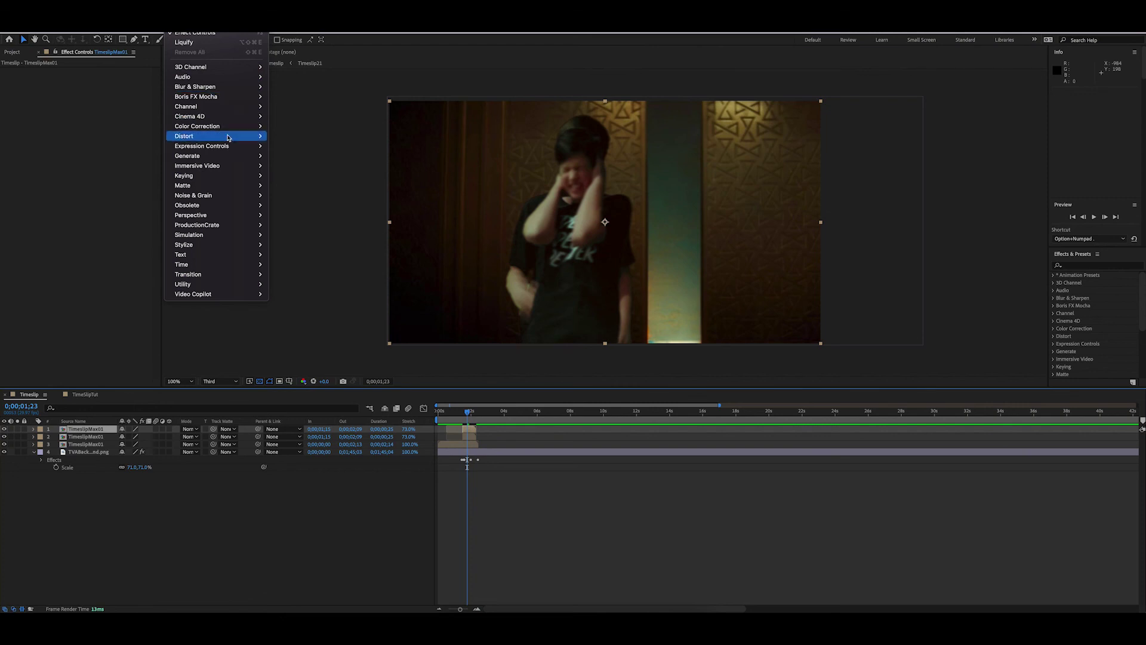
{"action": "mouse_move", "coordinate": [208, 87]}
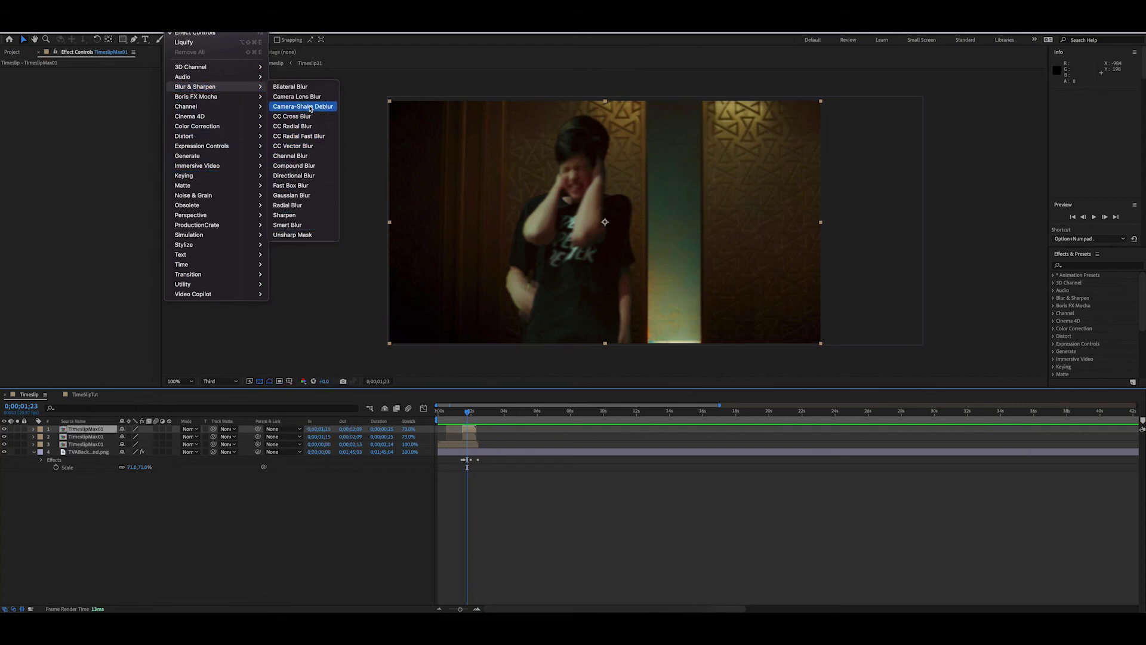
{"action": "left_click", "coordinate": [289, 175]}
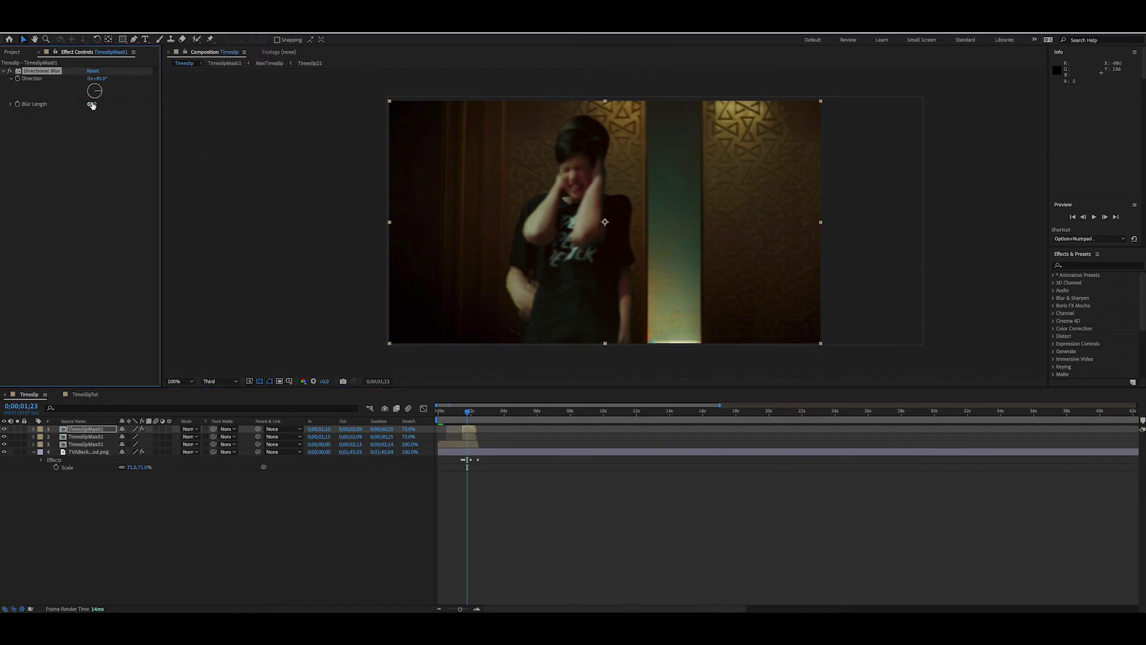
{"action": "left_click_drag", "start_coordinate": [386, 123], "coordinate": [680, 198]}
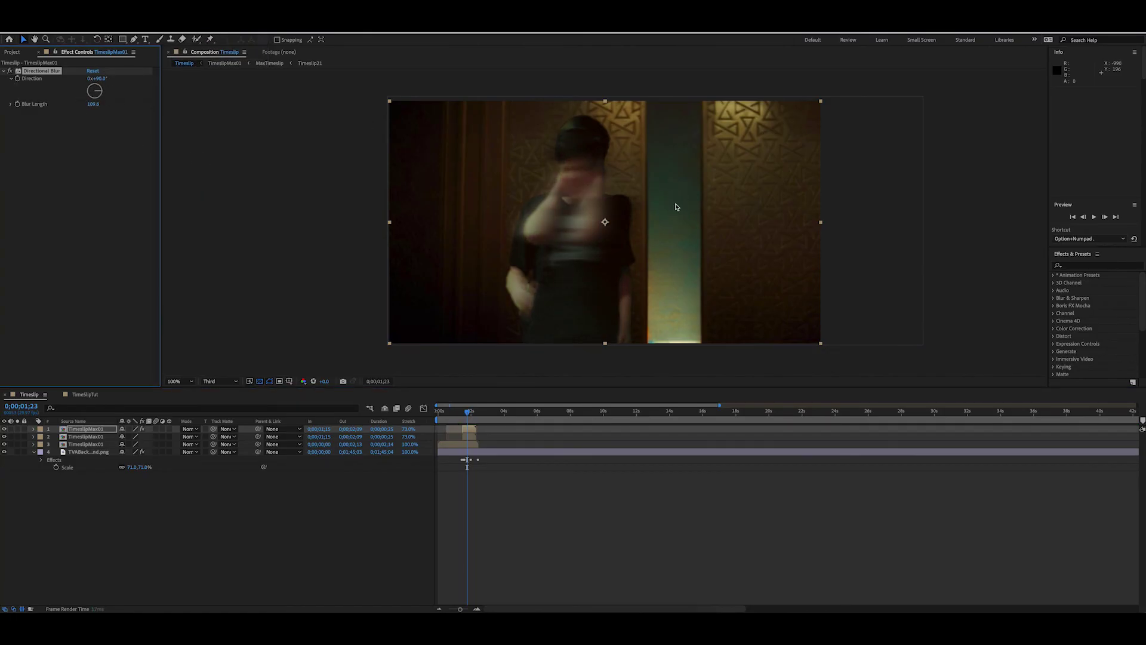
Place the blurred copy below the unblurred stretched copy and preview it at 0% Opacity.
{"action": "left_click", "coordinate": [103, 436]}
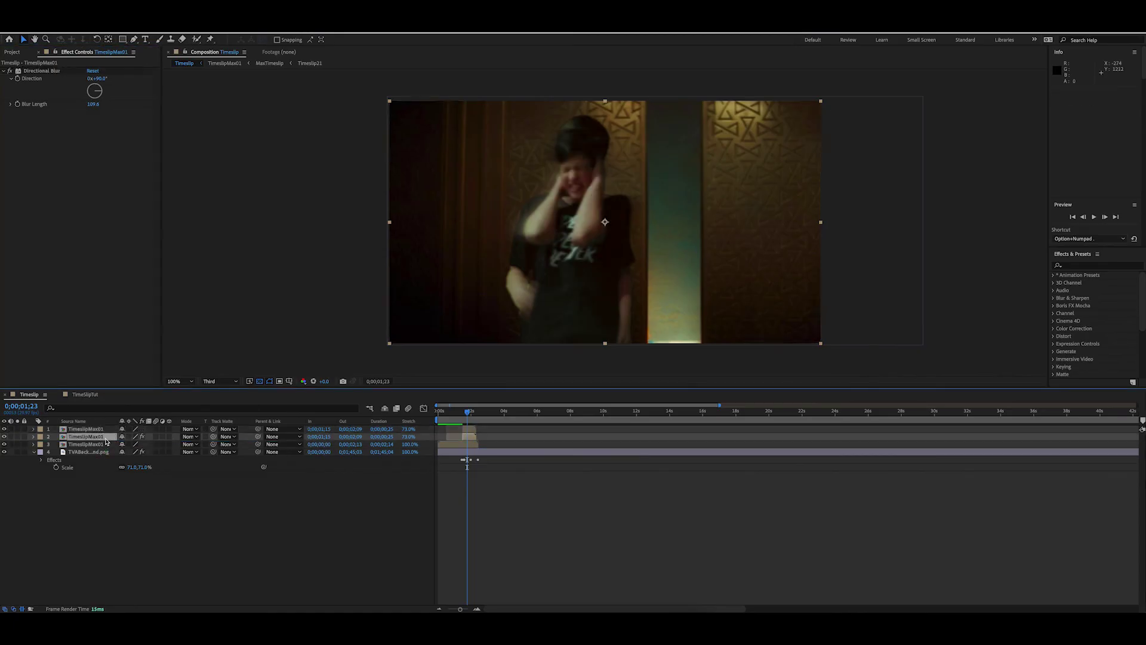
{"action": "key", "text": "t"}
{"action": "left_click_drag", "start_coordinate": [126, 444], "coordinate": [86, 453]}
{"action": "key", "text": "space"}
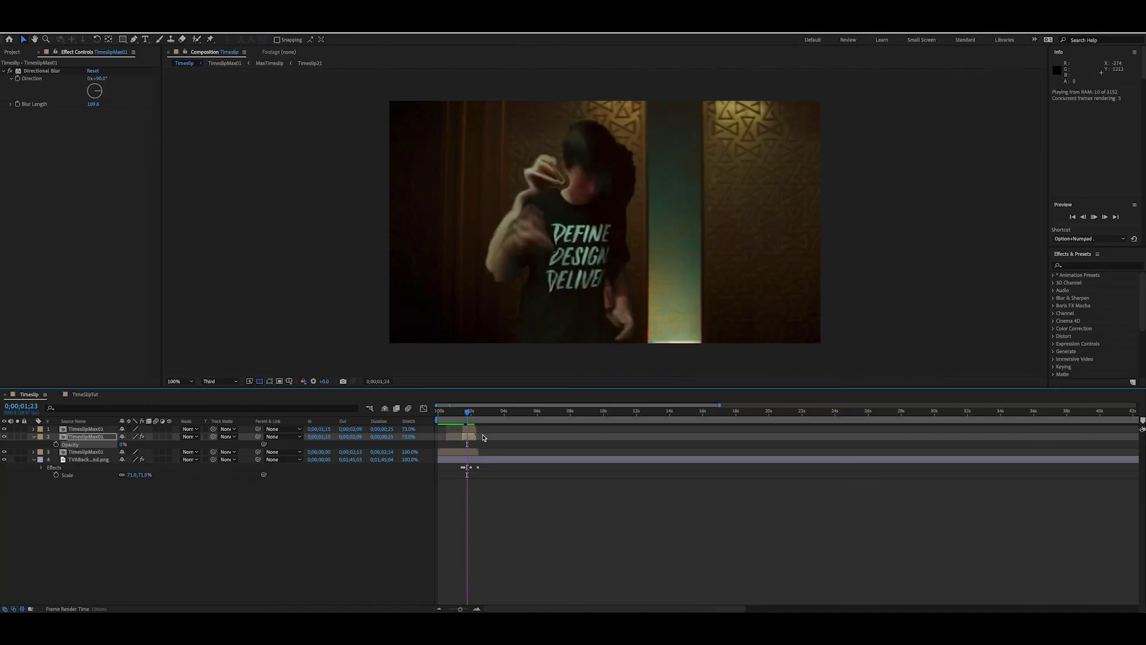
{"action": "key", "text": "space"}
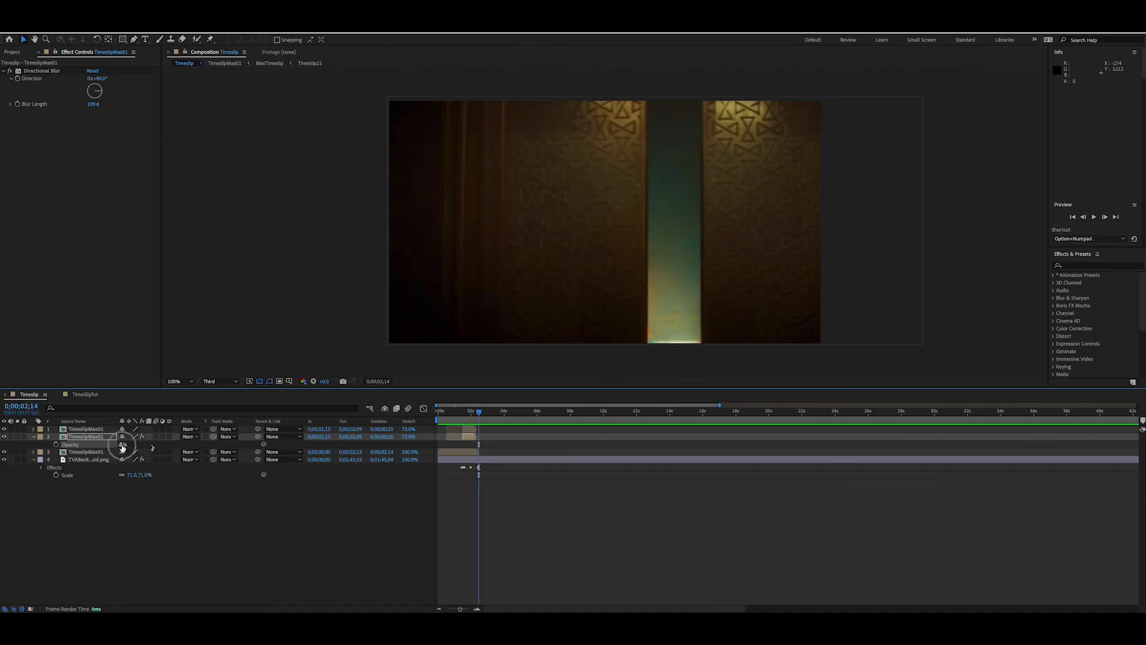
Set the blurred copy's Opacity to 53% and preview the finished time-slip effect.
{"action": "left_click_drag", "start_coordinate": [123, 446], "coordinate": [143, 446]}
{"action": "left_click_drag", "start_coordinate": [465, 412], "coordinate": [452, 412]}
{"action": "key", "text": "space"}
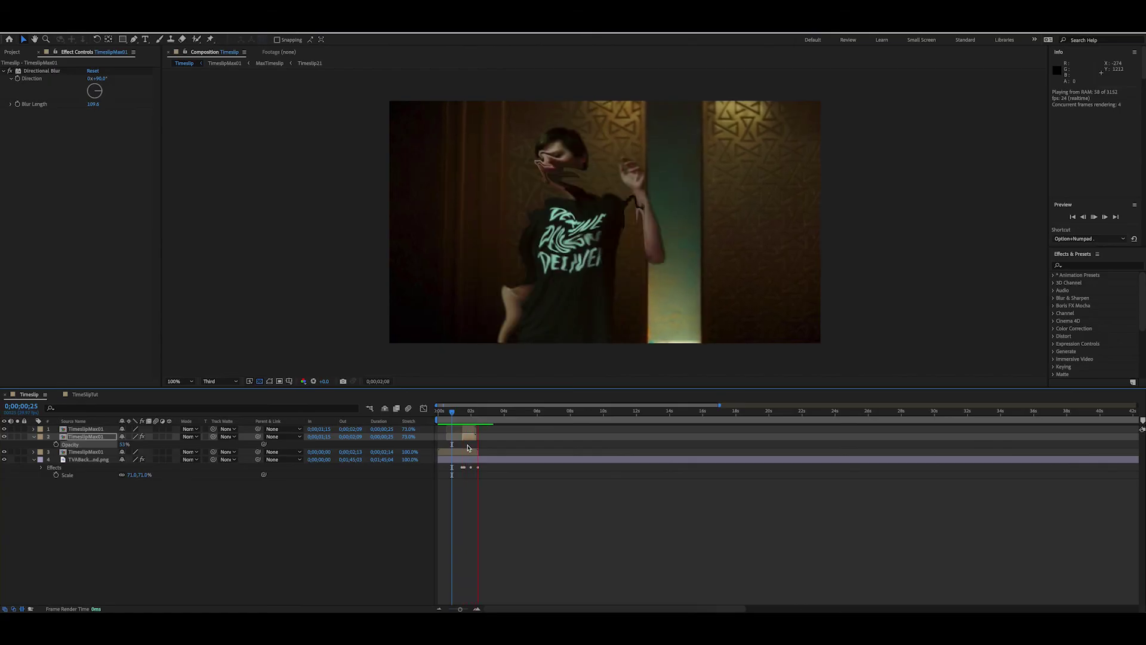
{"action": "key", "text": "space"}
{"action": "key", "text": "space"}
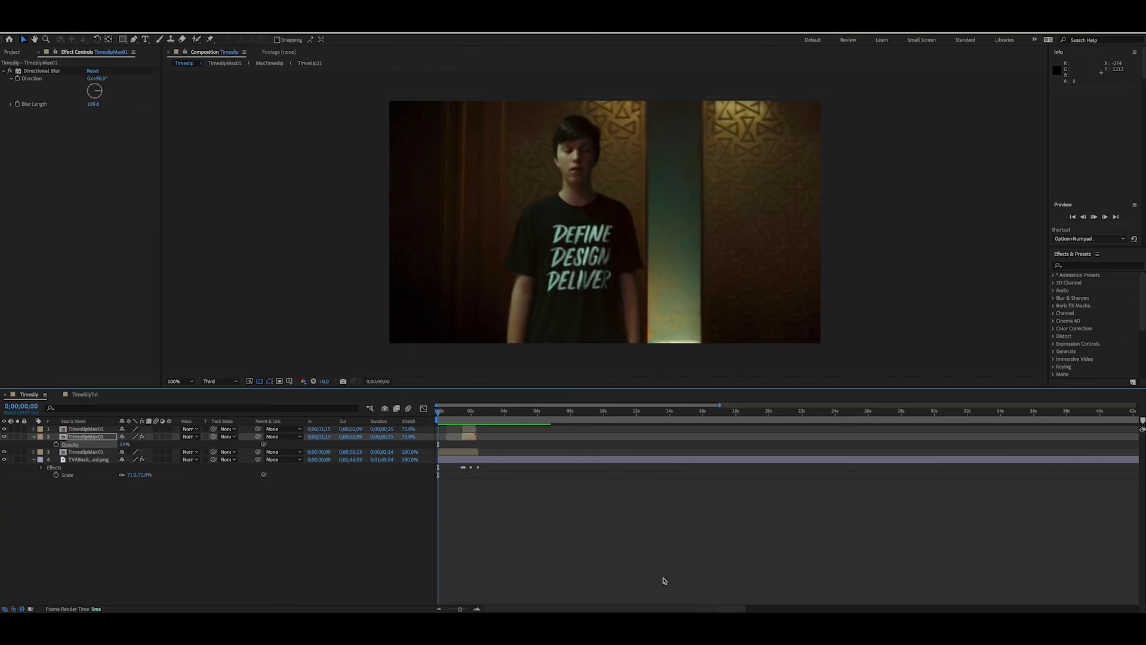